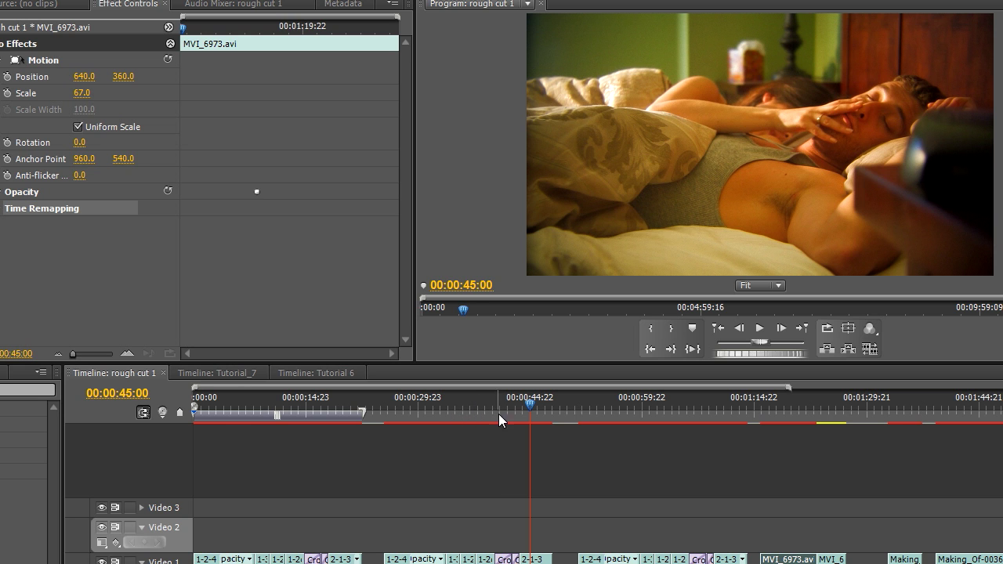
Scrub the sequence back and forth between the blue-lit night shot and the golden bed shot
{"action": "left_click_drag", "start_coordinate": [515, 407], "coordinate": [437, 412]}
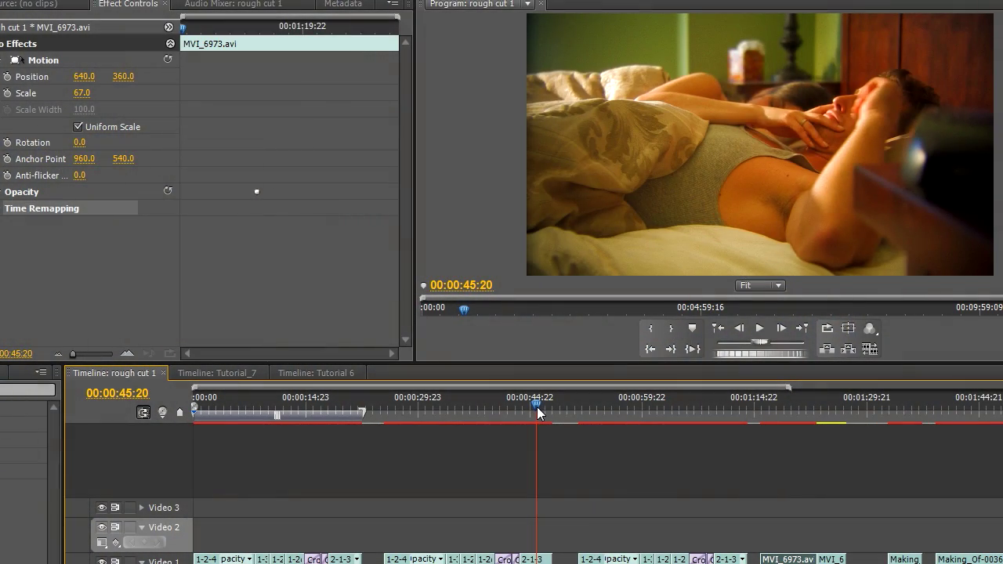
{"action": "left_click_drag", "start_coordinate": [485, 409], "coordinate": [485, 406]}
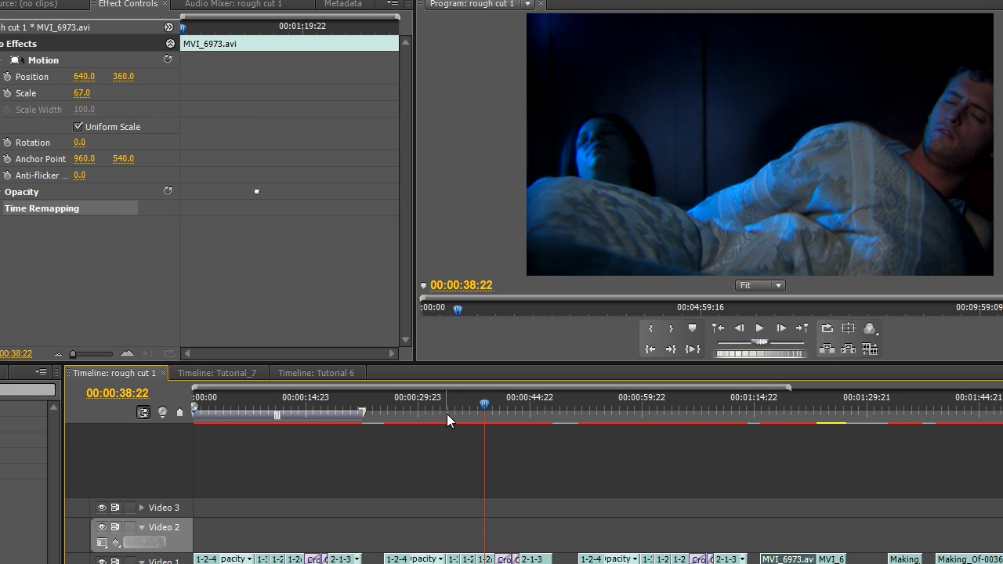
{"action": "left_click_drag", "start_coordinate": [518, 410], "coordinate": [537, 405]}
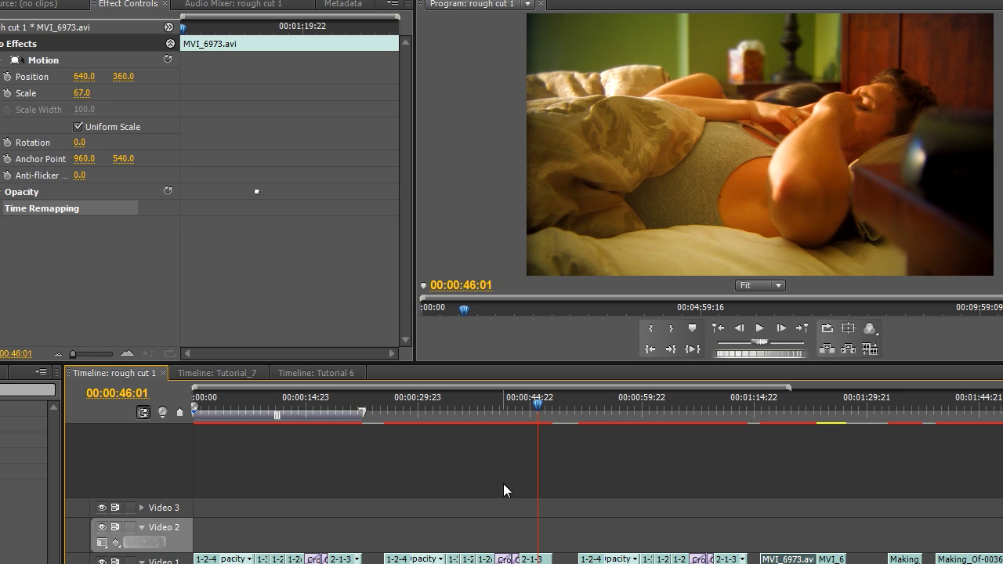
{"action": "mouse_move", "coordinate": [527, 405]}
{"action": "left_mouse_down"}
{"action": "mouse_move", "coordinate": [445, 413]}
{"action": "mouse_move", "coordinate": [537, 413]}
{"action": "left_mouse_up"}
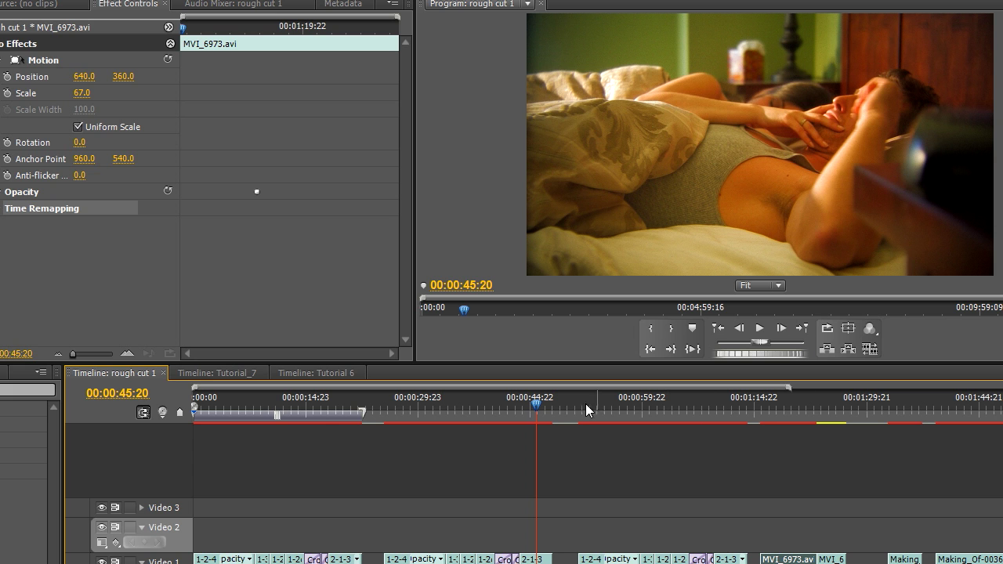
Inspect the night shot around 39 seconds, collapse Video 2, and preview frames from 37 to 44 seconds
{"action": "left_click_drag", "start_coordinate": [471, 401], "coordinate": [492, 399]}
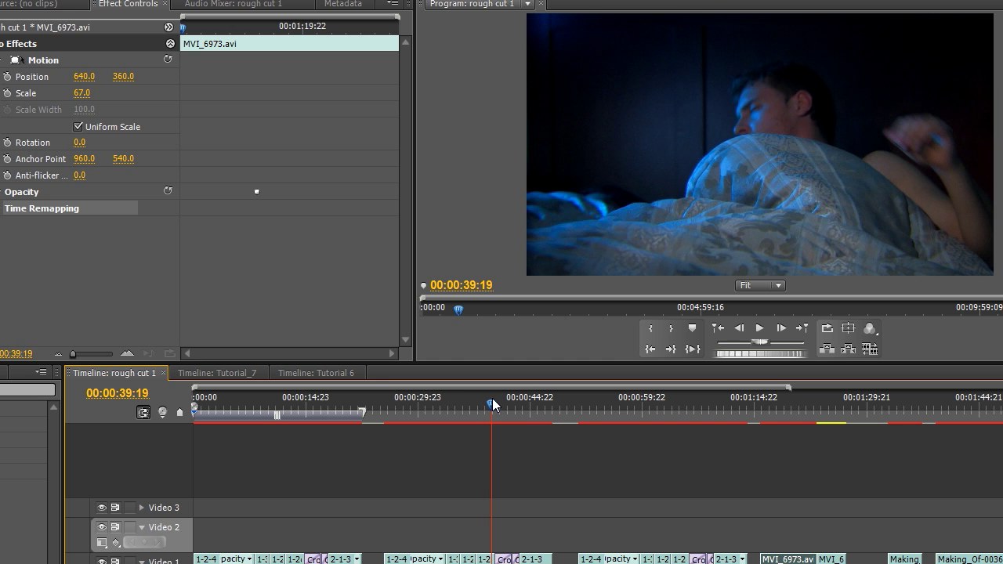
{"action": "left_click_drag", "start_coordinate": [492, 398], "coordinate": [444, 394]}
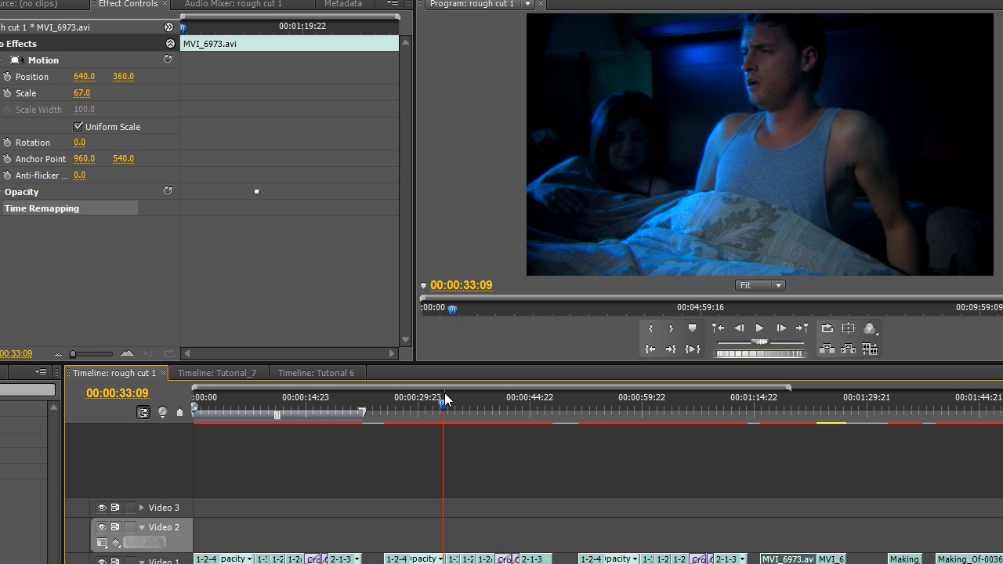
{"action": "left_click", "coordinate": [142, 528]}
{"action": "mouse_move", "coordinate": [446, 404]}
{"action": "left_mouse_down"}
{"action": "mouse_move", "coordinate": [525, 402]}
{"action": "mouse_move", "coordinate": [443, 407]}
{"action": "left_mouse_up"}
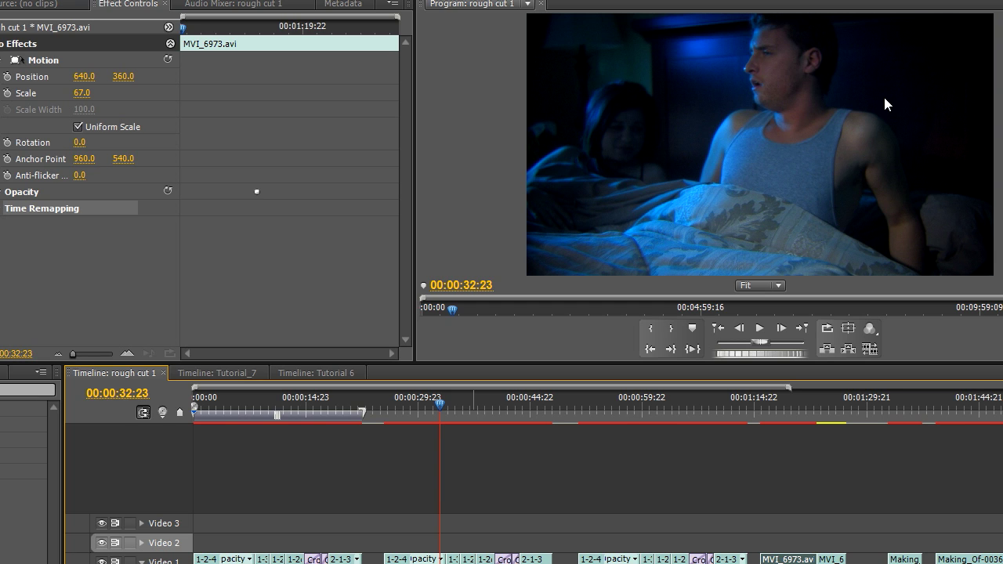
{"action": "left_click_drag", "start_coordinate": [525, 408], "coordinate": [523, 408]}
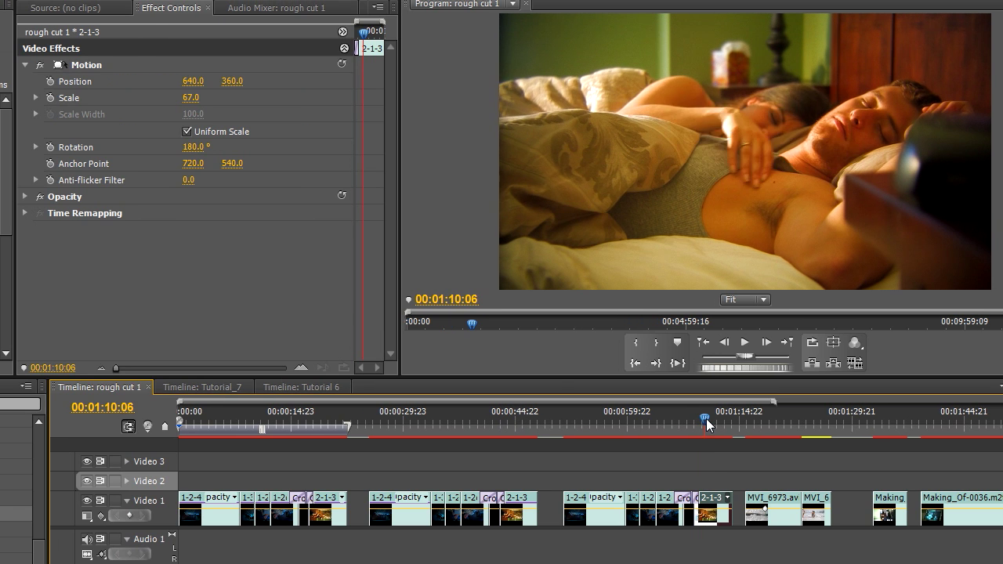
{"action": "mouse_move", "coordinate": [706, 419]}
{"action": "left_mouse_down"}
{"action": "mouse_move", "coordinate": [717, 418]}
{"action": "mouse_move", "coordinate": [704, 415]}
{"action": "left_mouse_up"}
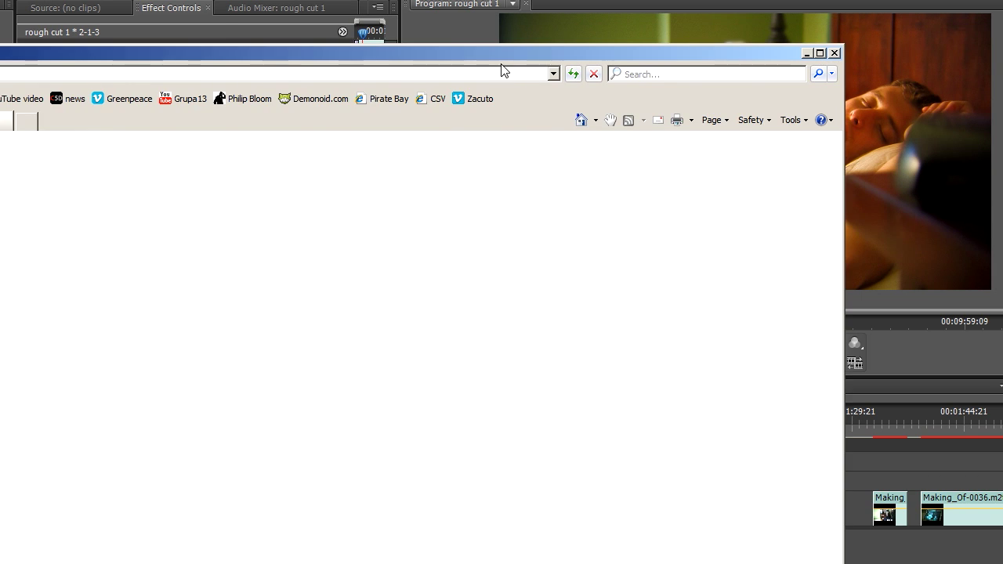
{"action": "double_click", "coordinate": [670, 47]}
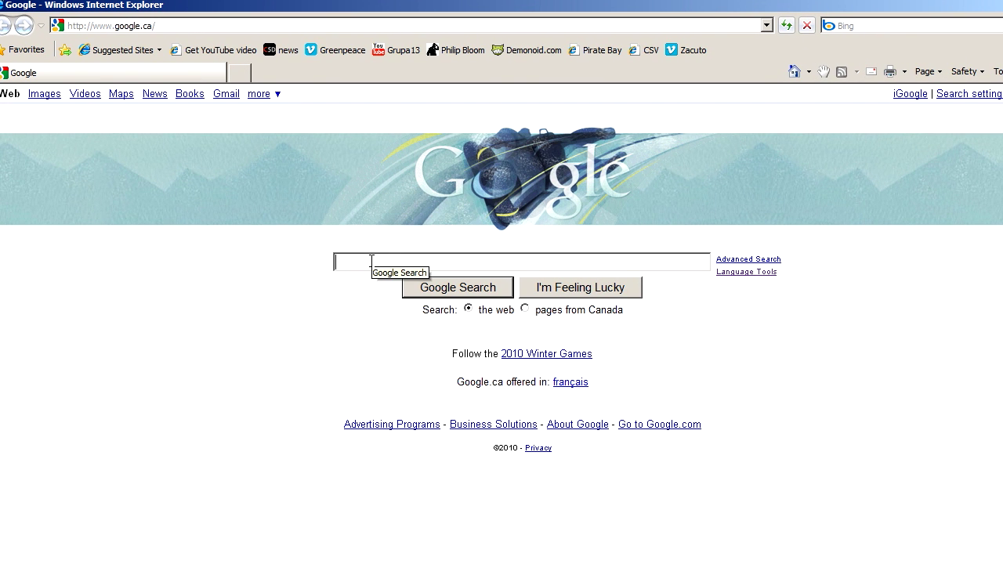
Search Google for 'kuler adobe'
{"action": "type", "text": "kuler "}
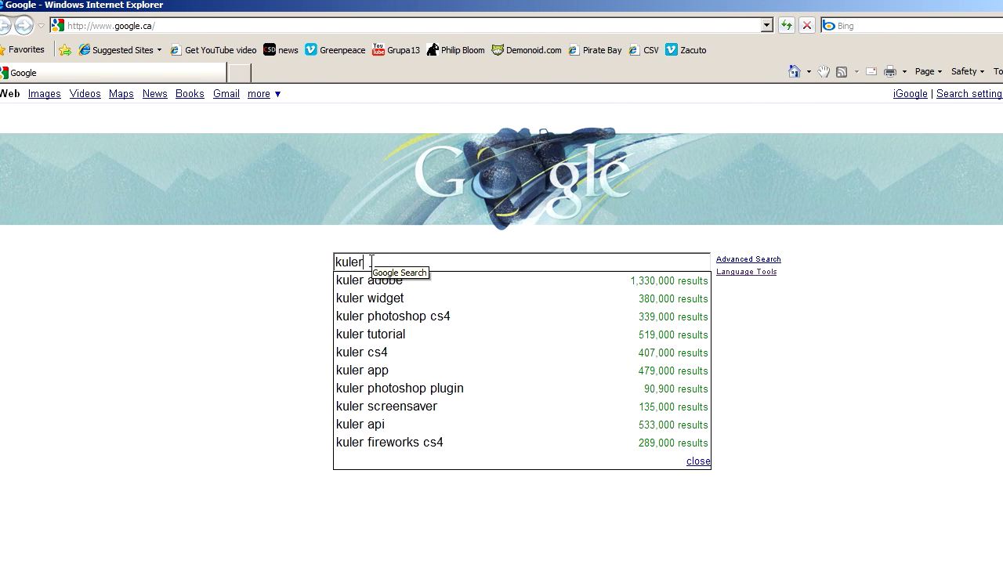
{"action": "type", "text": "adobe"}
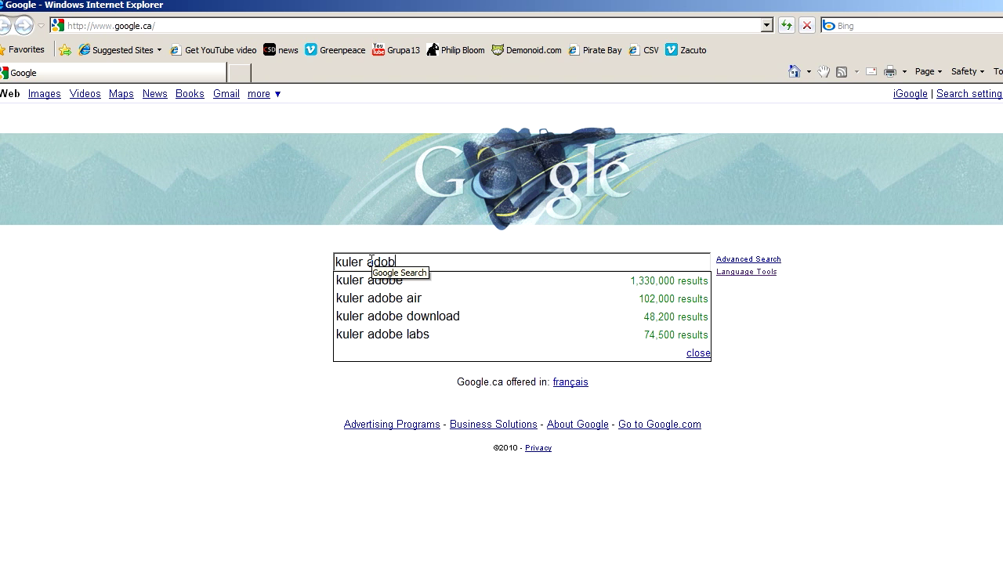
{"action": "key", "text": "Return"}
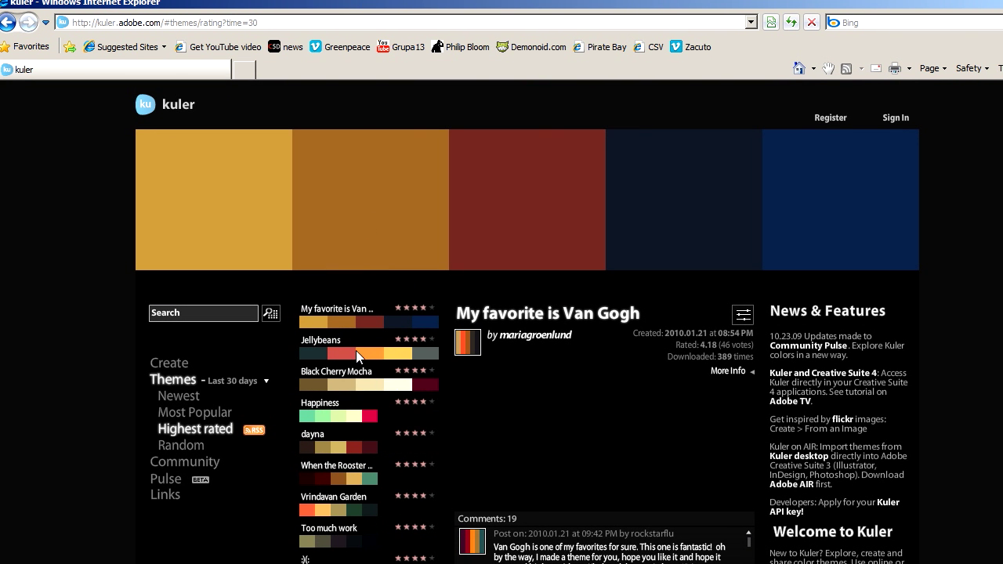
Create a Complementary Kuler theme from a colour, with a pale yellow base
{"action": "left_click", "coordinate": [172, 365]}
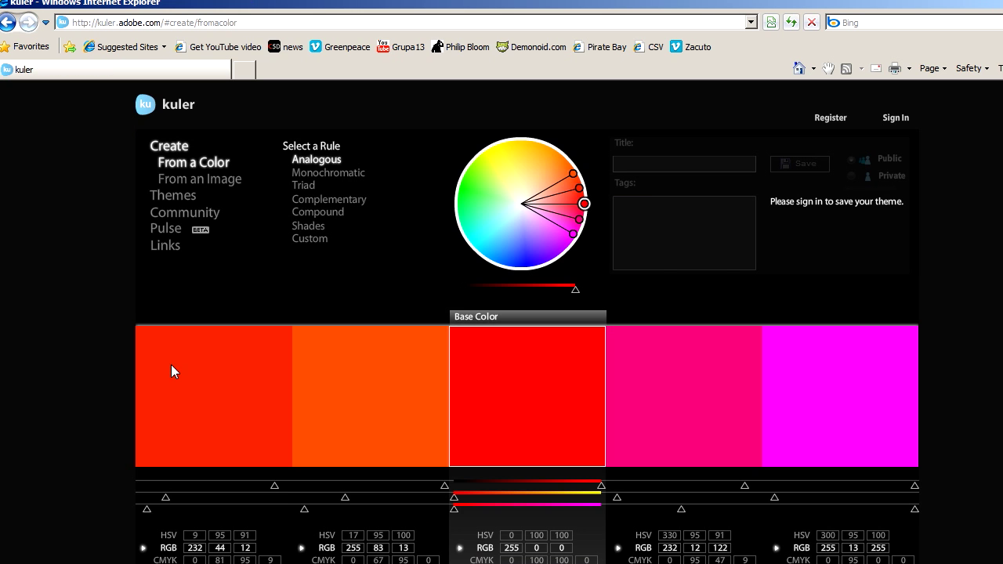
{"action": "left_click", "coordinate": [354, 202]}
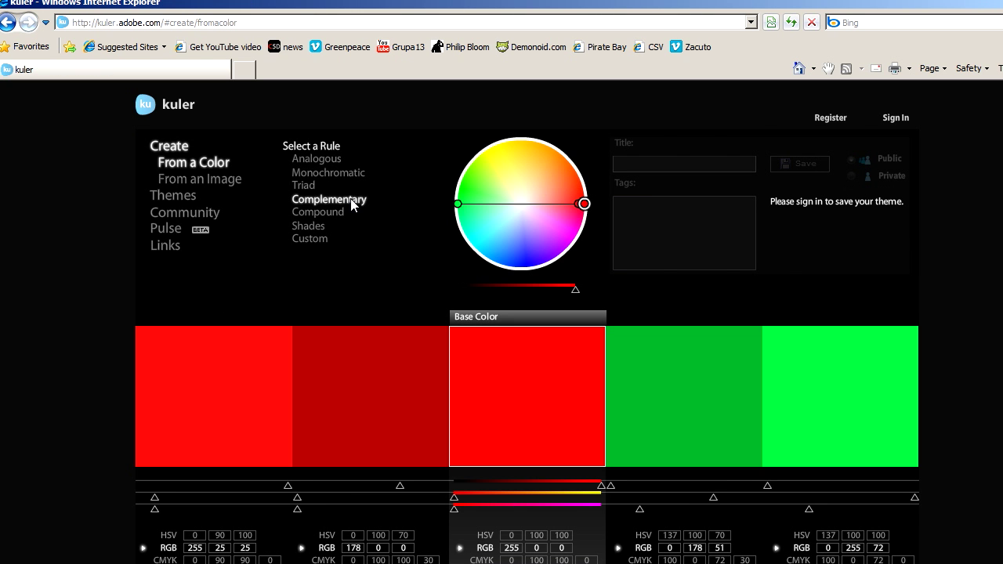
{"action": "left_click_drag", "start_coordinate": [584, 204], "coordinate": [505, 165]}
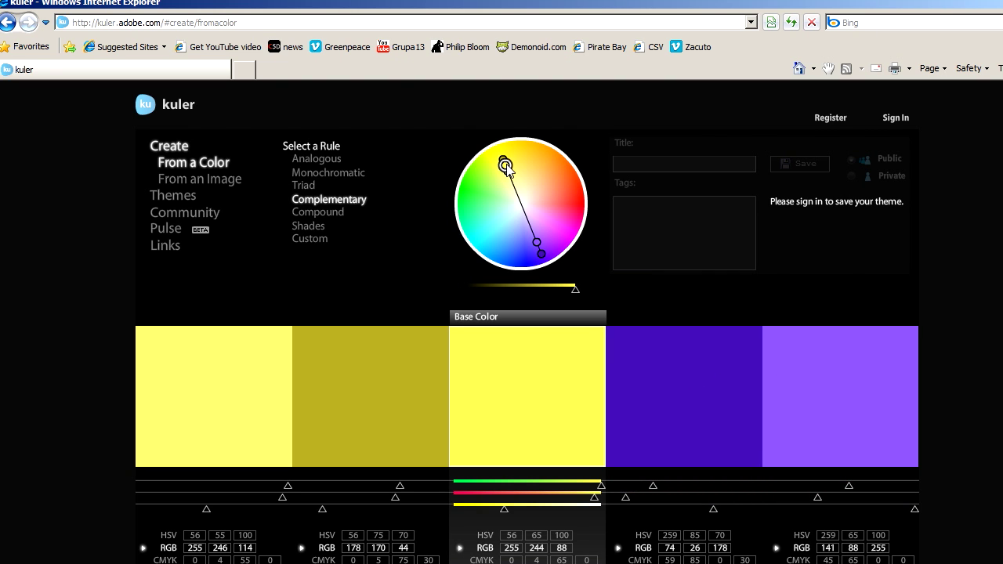
{"action": "left_click_drag", "start_coordinate": [505, 166], "coordinate": [526, 187]}
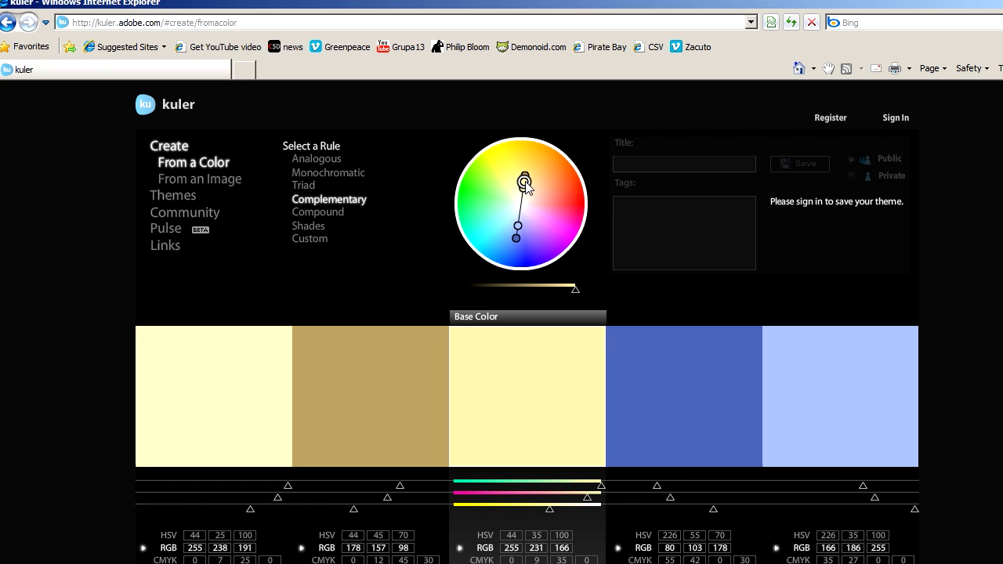
{"action": "left_click_drag", "start_coordinate": [525, 184], "coordinate": [525, 183]}
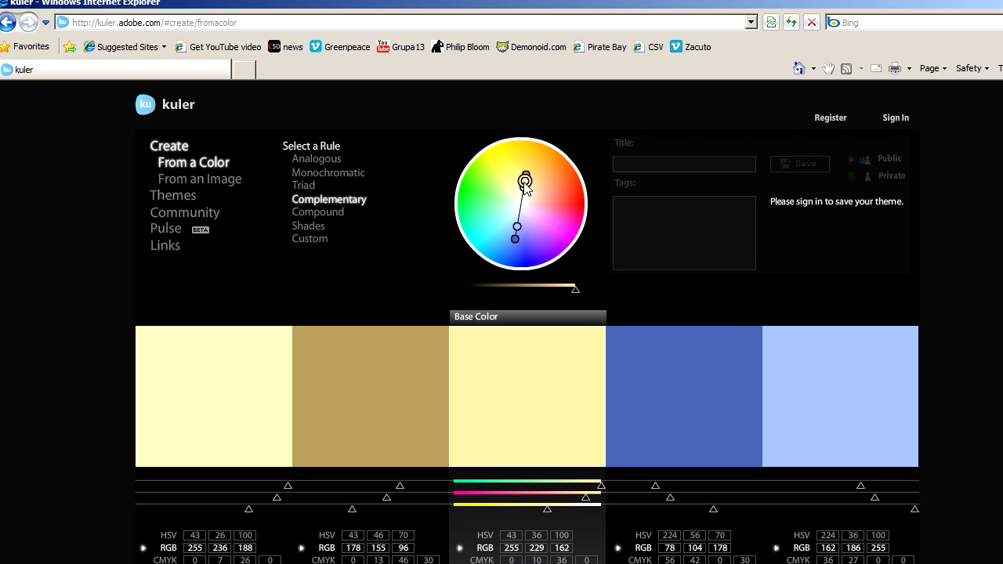
{"action": "mouse_move", "coordinate": [370, 396]}
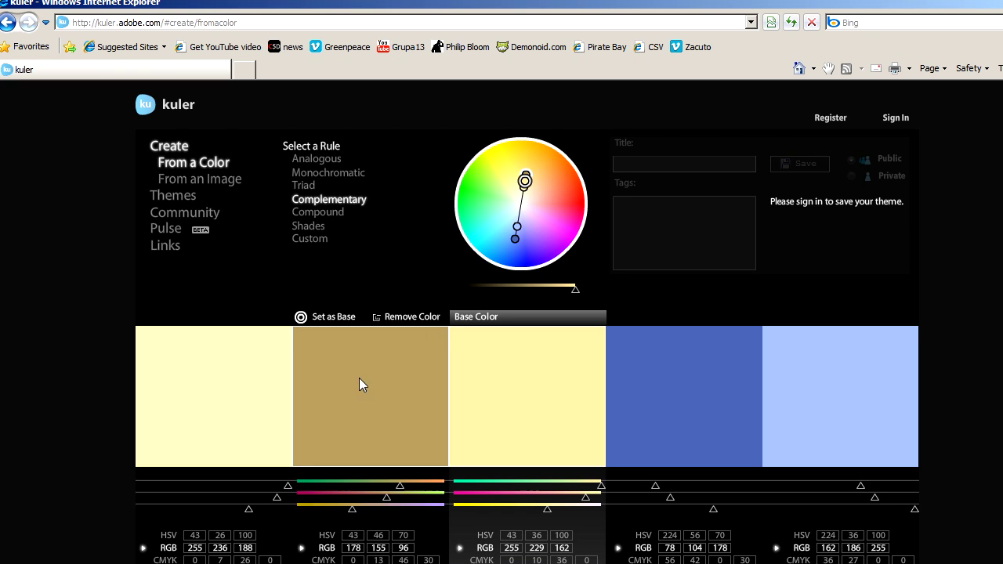
{"action": "left_click_drag", "start_coordinate": [525, 181], "coordinate": [529, 184]}
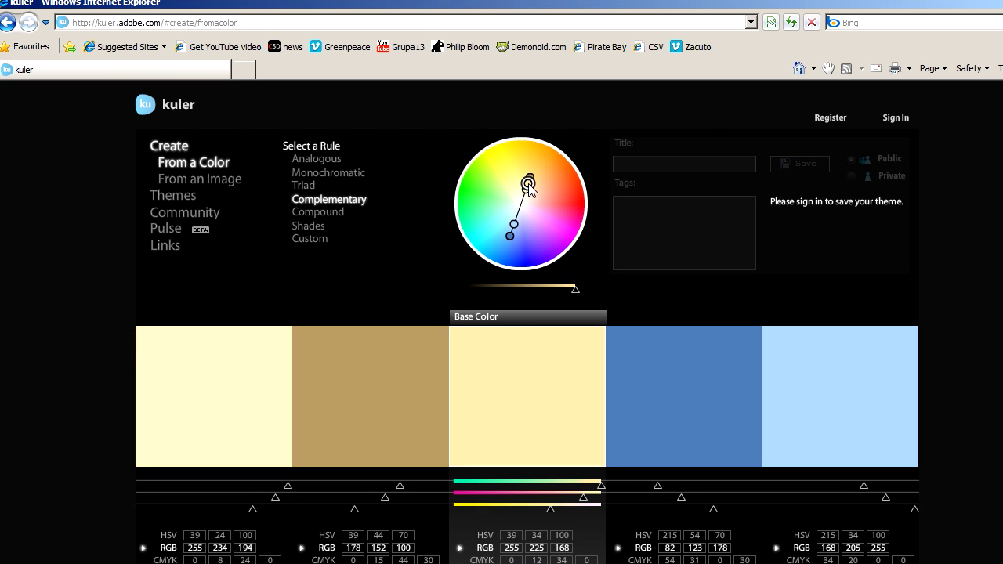
{"action": "left_click_drag", "start_coordinate": [529, 186], "coordinate": [525, 180]}
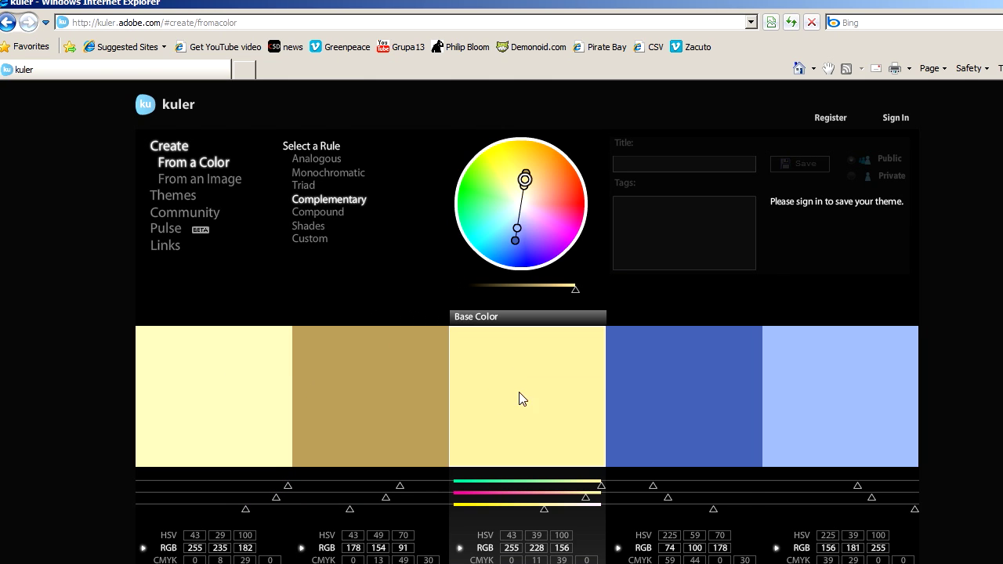
{"action": "mouse_move", "coordinate": [683, 396]}
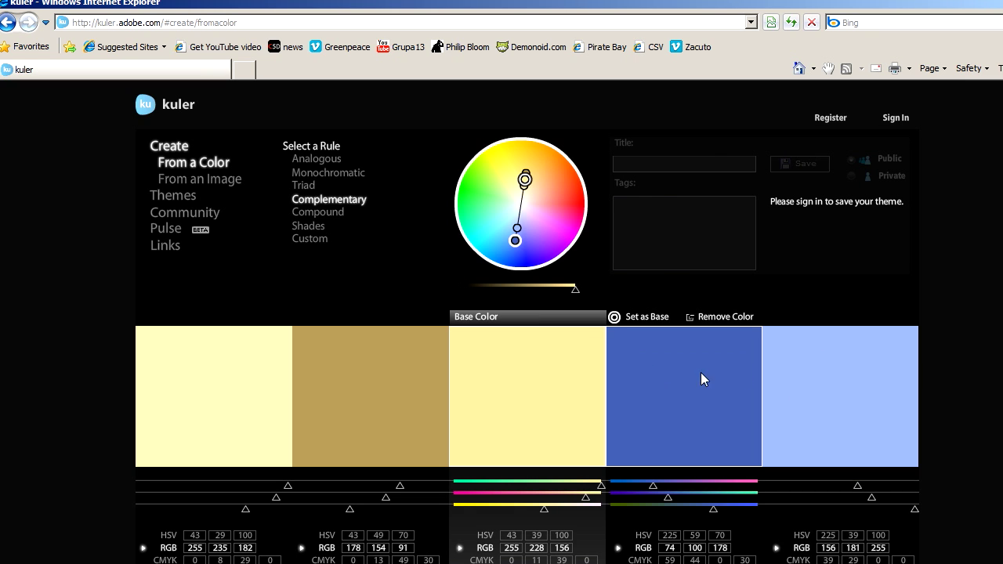
Shift the Kuler base colour to salmon pink, then put the browser away
{"action": "mouse_move", "coordinate": [527, 182]}
{"action": "left_mouse_down"}
{"action": "mouse_move", "coordinate": [549, 204]}
{"action": "mouse_move", "coordinate": [534, 209]}
{"action": "left_mouse_up"}
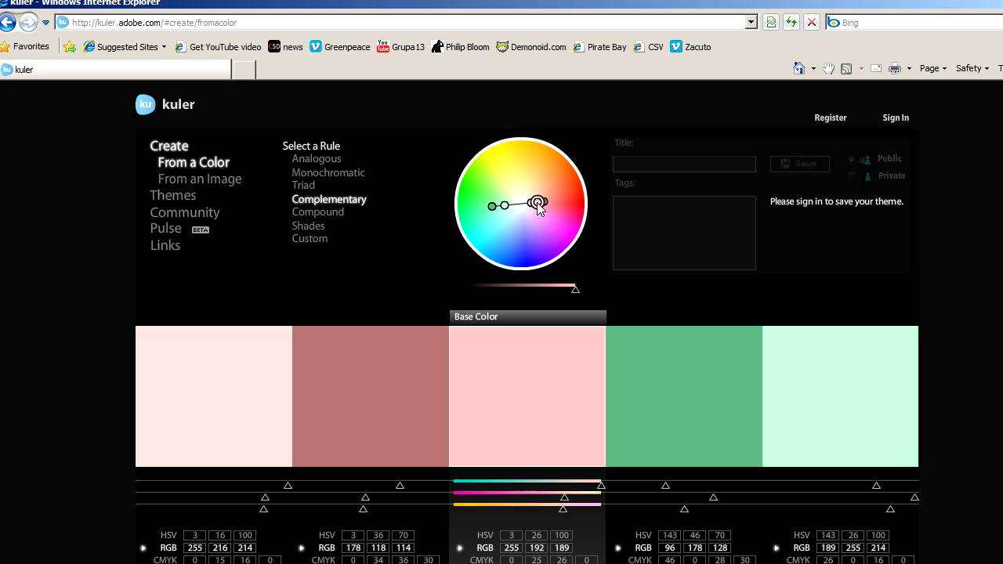
{"action": "left_click_drag", "start_coordinate": [534, 205], "coordinate": [537, 202]}
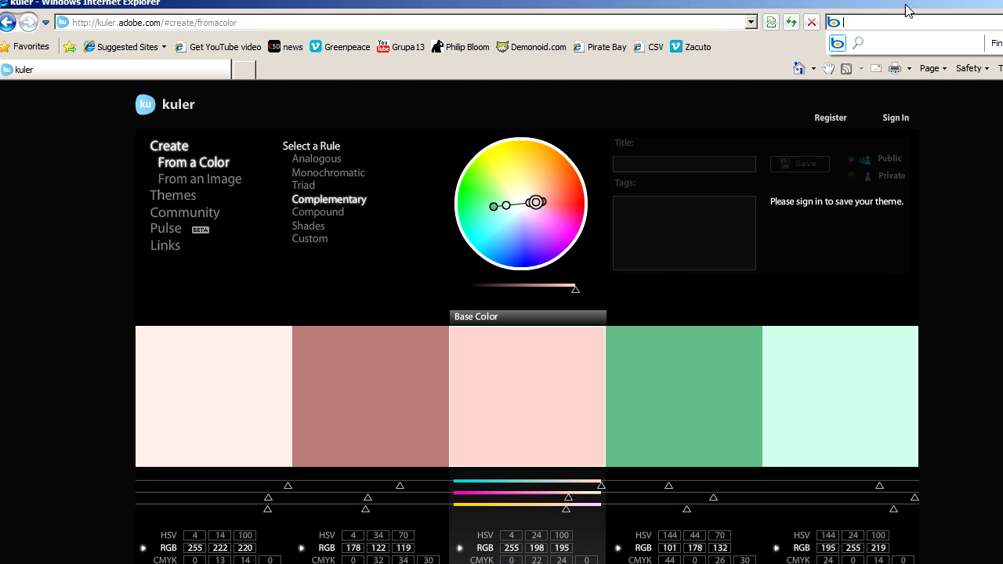
{"action": "mouse_move", "coordinate": [922, 7]}
{"action": "left_mouse_down"}
{"action": "mouse_move", "coordinate": [804, 16]}
{"action": "mouse_move", "coordinate": [347, 2]}
{"action": "left_mouse_up"}
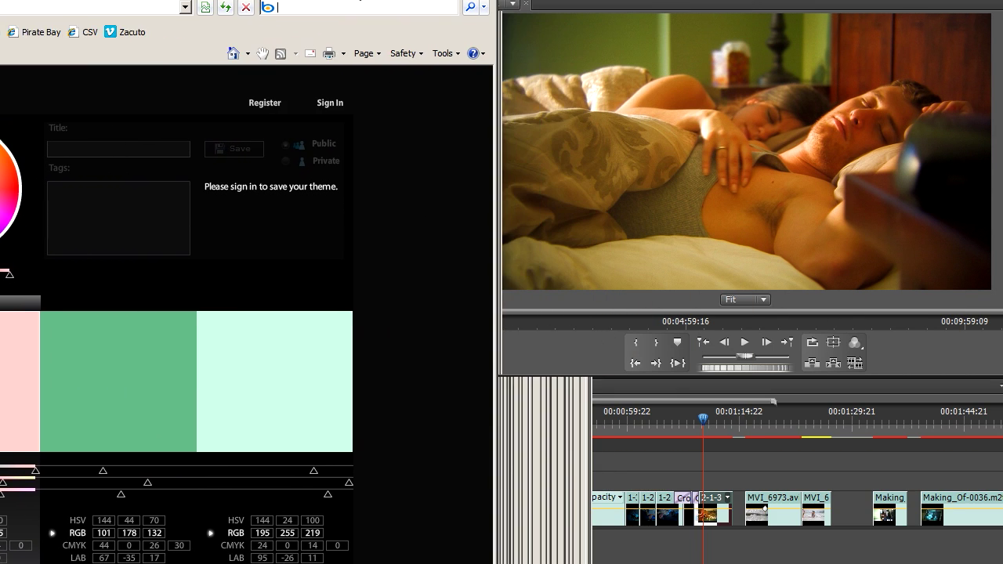
{"action": "mouse_move", "coordinate": [840, 396]}
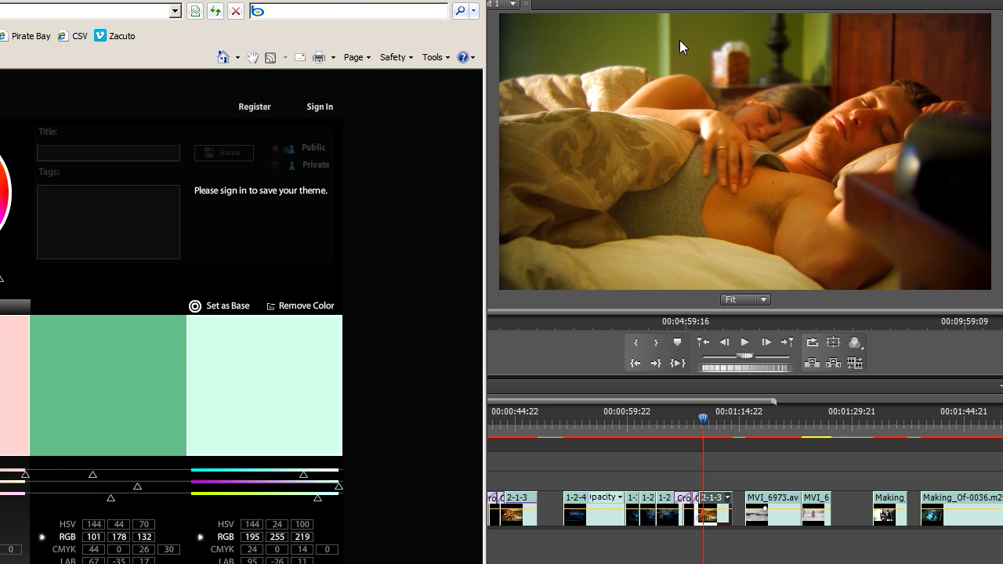
{"action": "left_click_drag", "start_coordinate": [388, 7], "coordinate": [598, 45]}
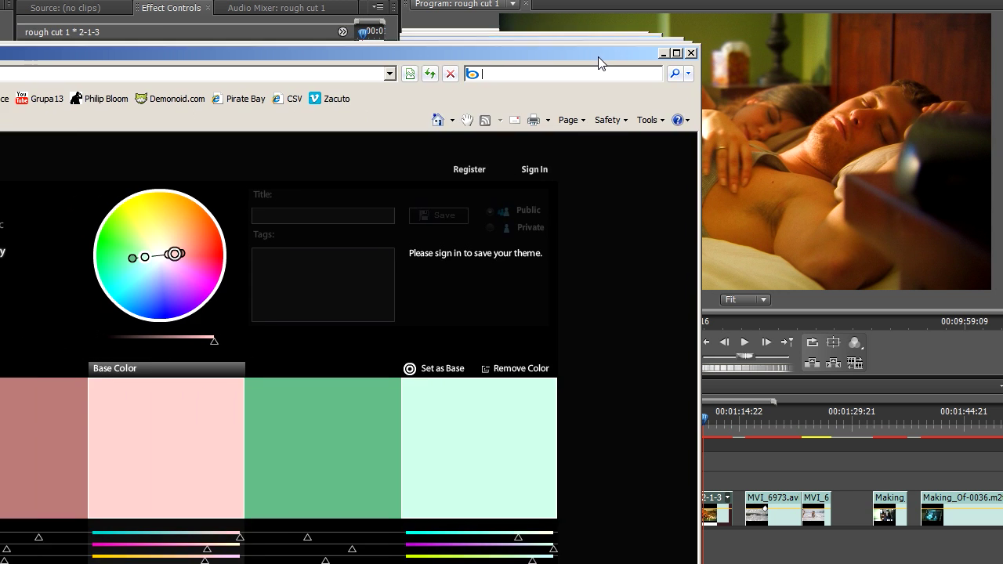
{"action": "left_click", "coordinate": [666, 33]}
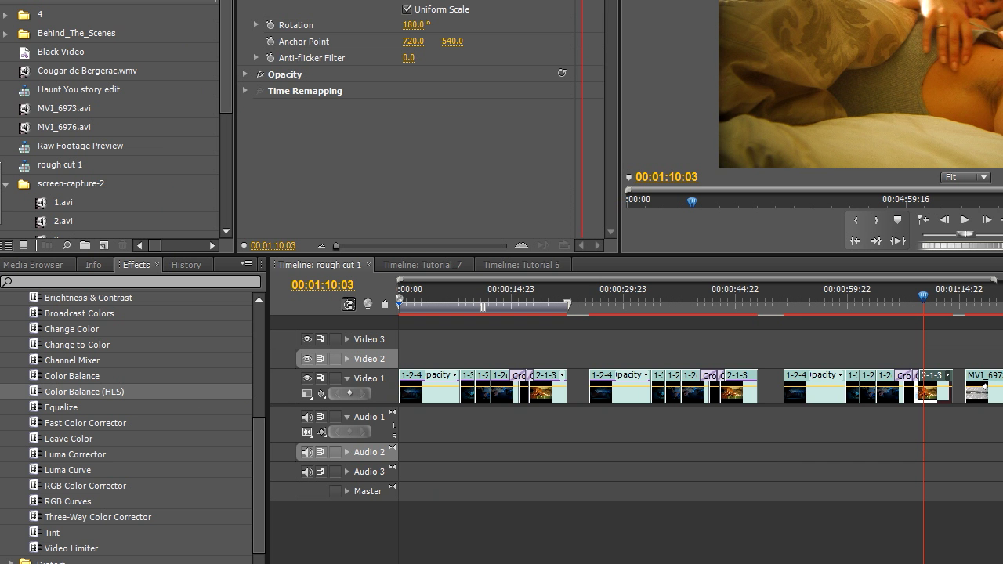
Apply Three-Way Color Corrector from the Color Correction effects to clip 2-1-3
{"action": "left_click_drag", "start_coordinate": [260, 474], "coordinate": [263, 441]}
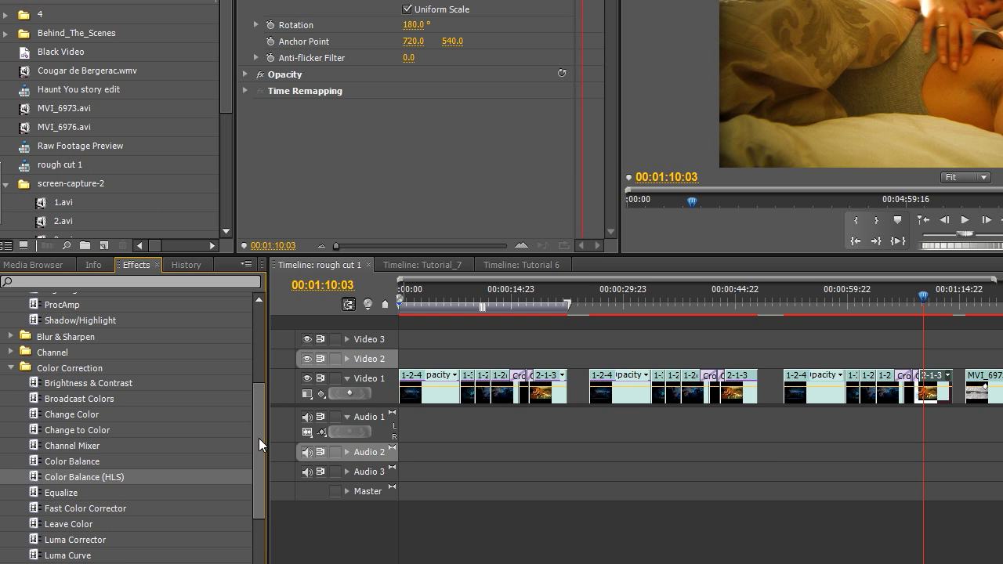
{"action": "left_click", "coordinate": [11, 368]}
{"action": "left_click_drag", "start_coordinate": [257, 431], "coordinate": [259, 319]}
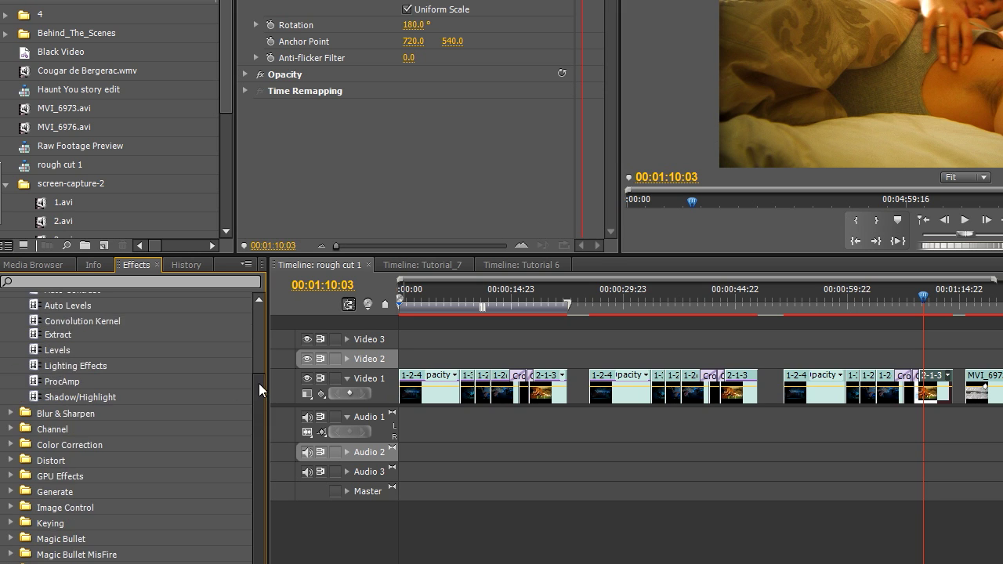
{"action": "left_click", "coordinate": [11, 366]}
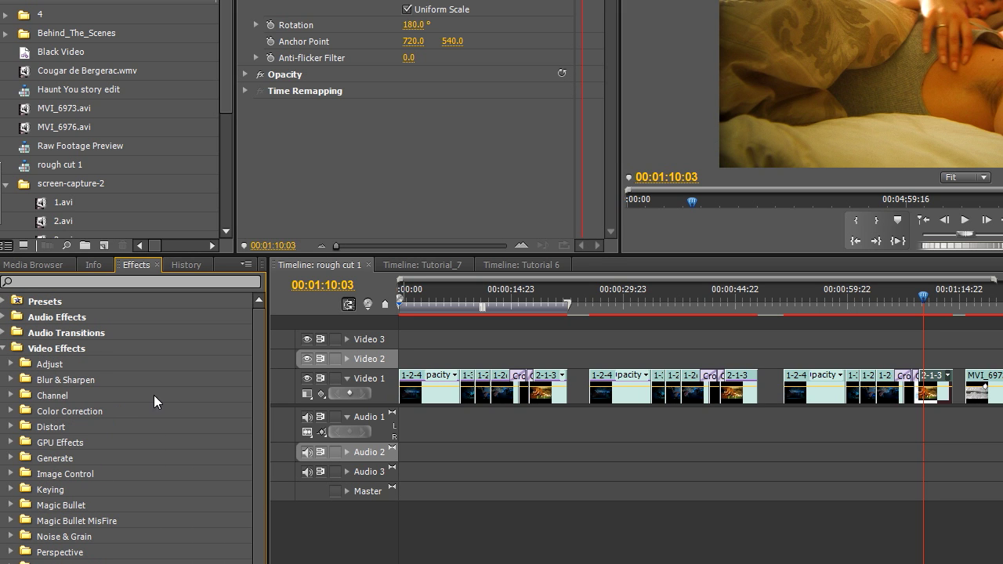
{"action": "left_click_drag", "start_coordinate": [260, 367], "coordinate": [263, 376]}
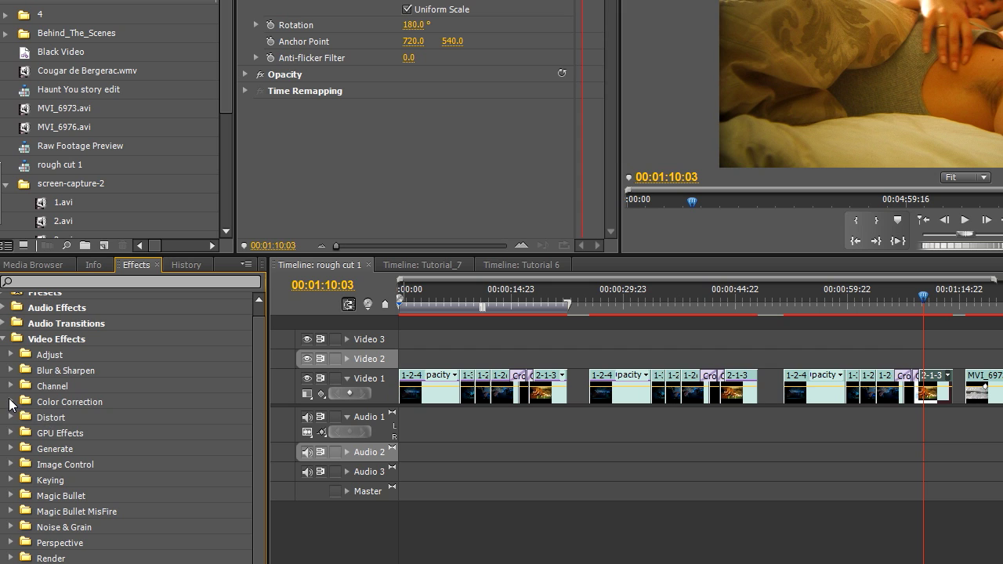
{"action": "left_click", "coordinate": [11, 402]}
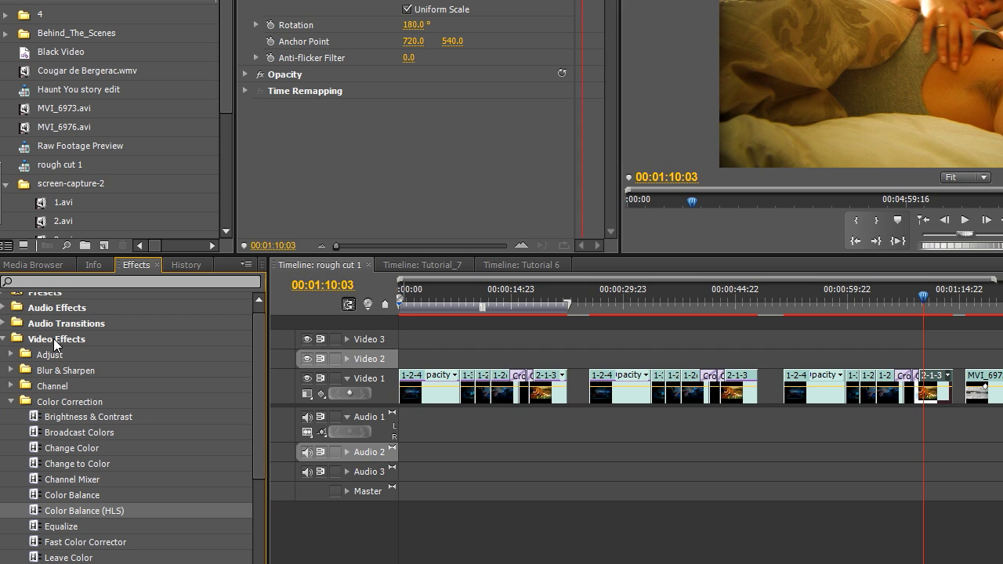
{"action": "left_click_drag", "start_coordinate": [259, 428], "coordinate": [260, 510]}
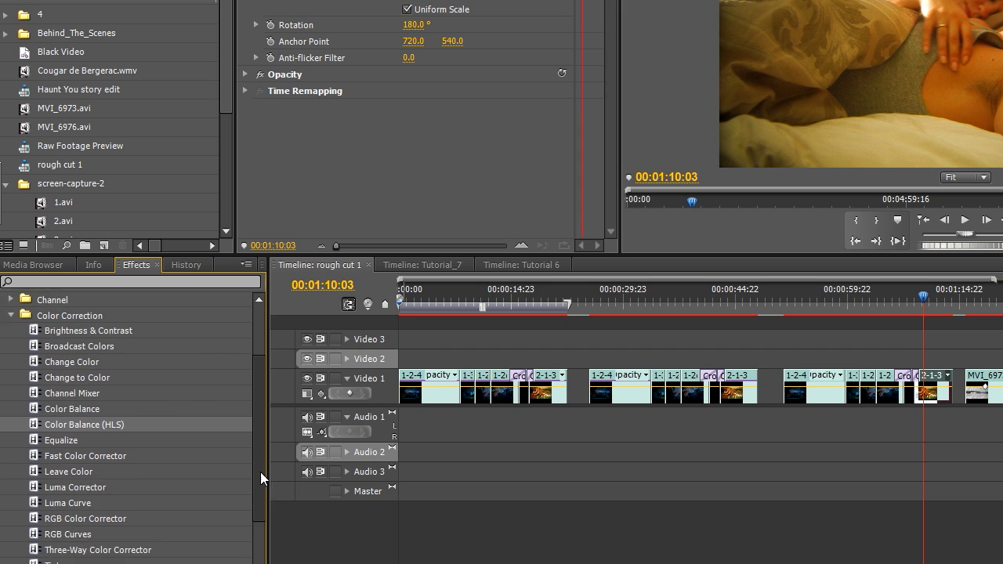
{"action": "left_click_drag", "start_coordinate": [39, 467], "coordinate": [933, 378]}
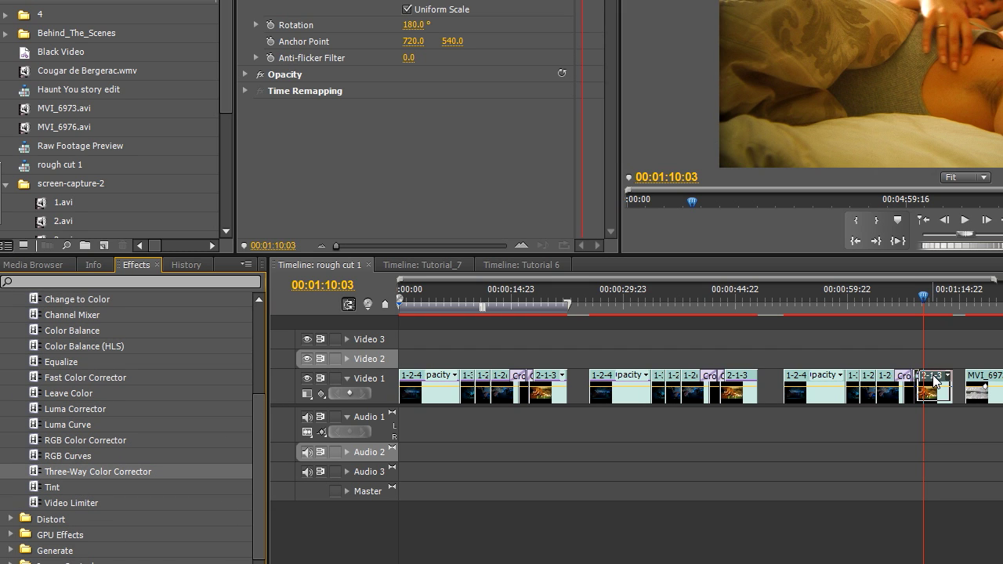
{"action": "left_click_drag", "start_coordinate": [934, 380], "coordinate": [934, 380]}
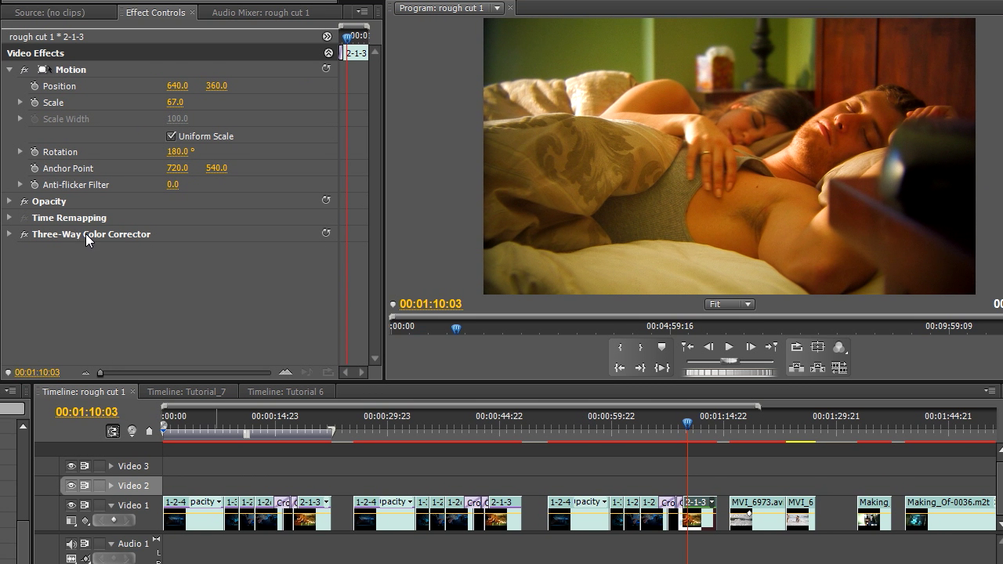
Reveal the corrector's three hue-balance wheels and push the midtone balance off neutral
{"action": "left_click", "coordinate": [9, 234]}
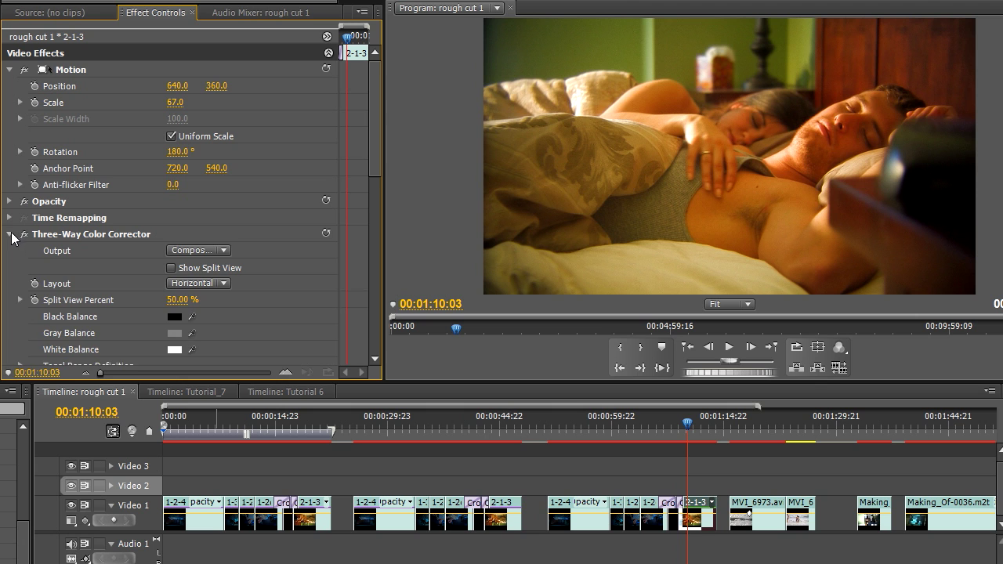
{"action": "scroll", "coordinate": [374, 201], "scroll_direction": "down", "scroll_amount": 2}
{"action": "scroll", "coordinate": [375, 205], "scroll_direction": "down", "scroll_amount": 4}
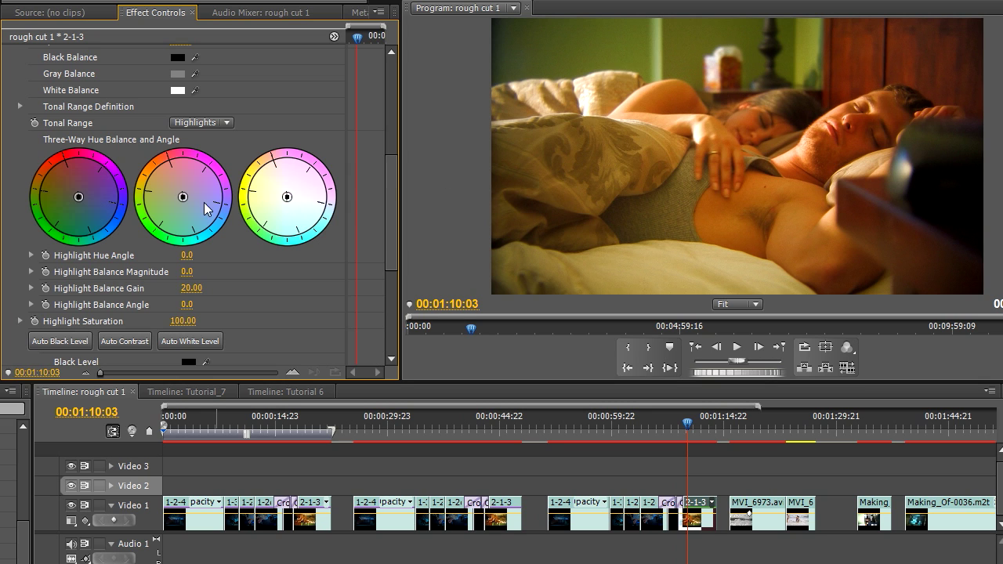
{"action": "left_click_drag", "start_coordinate": [184, 197], "coordinate": [202, 203]}
Shift the shadow colour balance off neutral
{"action": "left_click_drag", "start_coordinate": [78, 197], "coordinate": [97, 188]}
{"action": "left_click_drag", "start_coordinate": [97, 188], "coordinate": [94, 210]}
{"action": "left_click_drag", "start_coordinate": [92, 210], "coordinate": [92, 207]}
Tint the highlights warm: magnitude 100, angle −147.3°, gain 48.13
{"action": "left_click_drag", "start_coordinate": [287, 197], "coordinate": [257, 183]}
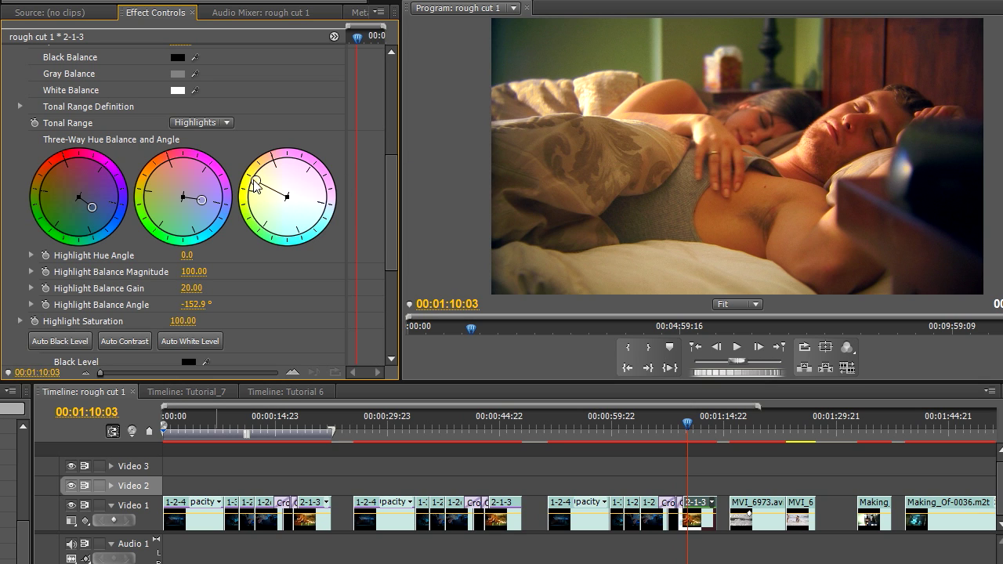
{"action": "left_click_drag", "start_coordinate": [287, 197], "coordinate": [274, 192]}
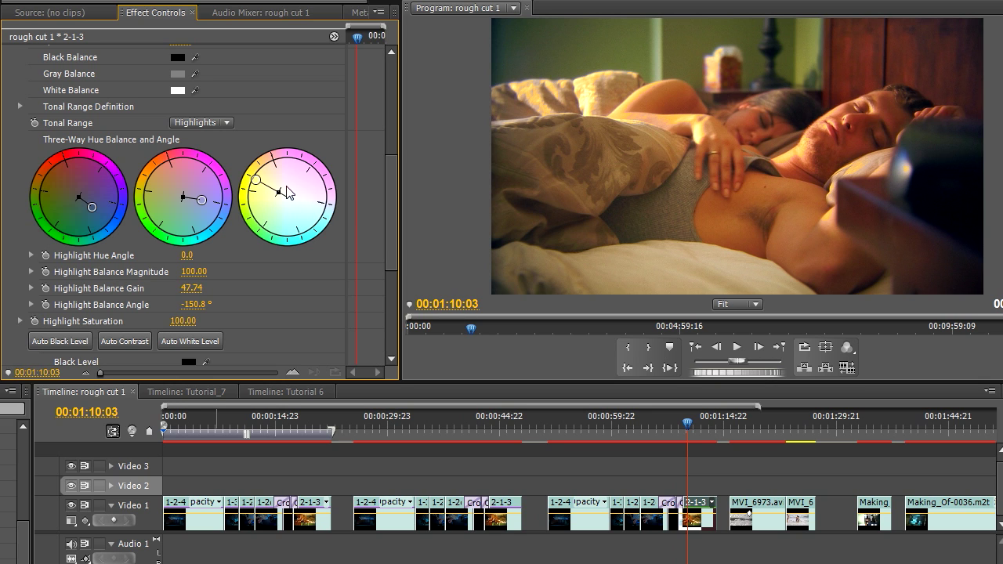
{"action": "left_click_drag", "start_coordinate": [279, 197], "coordinate": [280, 193]}
{"action": "left_click_drag", "start_coordinate": [256, 179], "coordinate": [258, 177]}
{"action": "left_click_drag", "start_coordinate": [282, 192], "coordinate": [275, 192]}
{"action": "left_click_drag", "start_coordinate": [259, 176], "coordinate": [304, 210]}
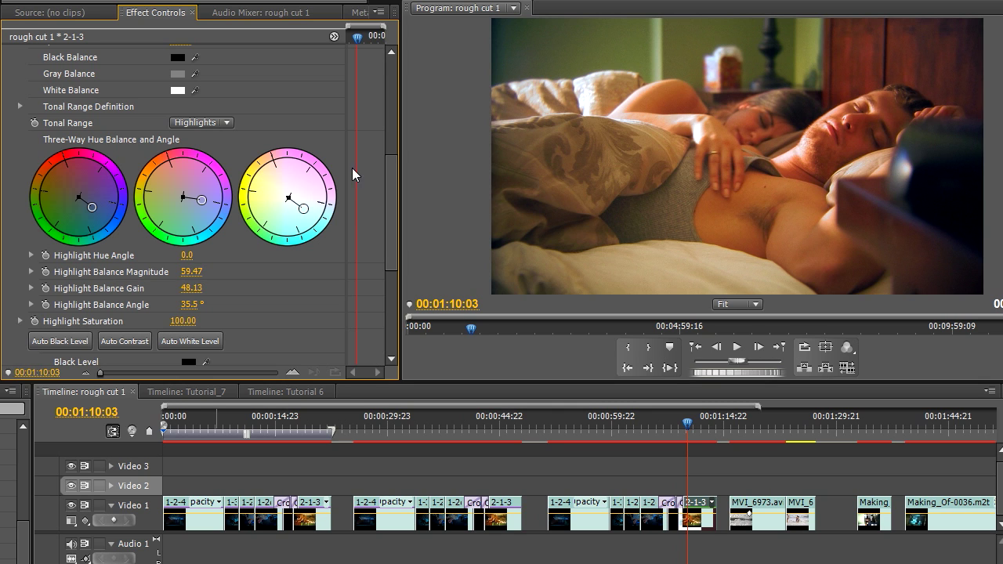
{"action": "left_click_drag", "start_coordinate": [303, 208], "coordinate": [256, 179]}
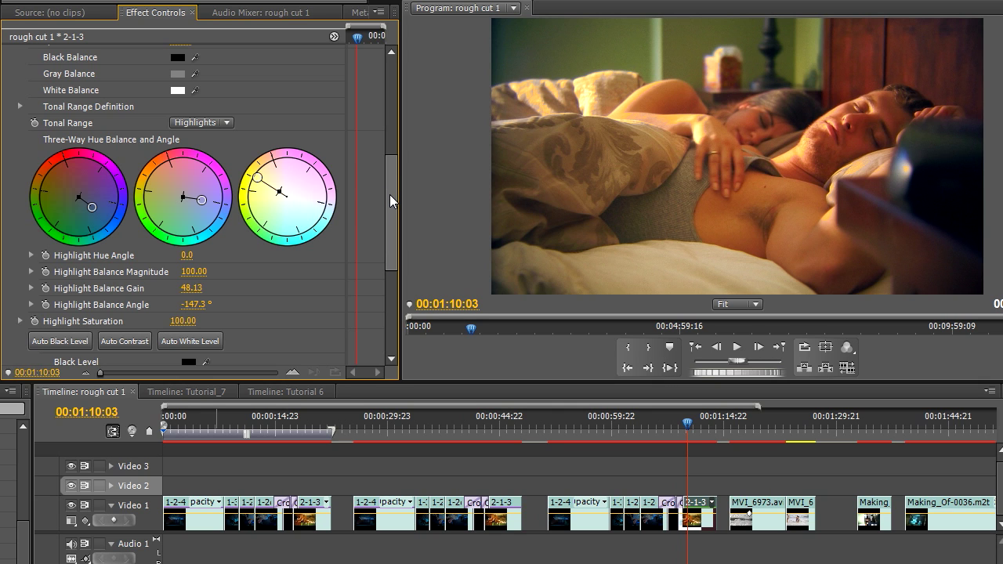
{"action": "left_click_drag", "start_coordinate": [391, 202], "coordinate": [396, 146]}
{"action": "left_click", "coordinate": [16, 116]}
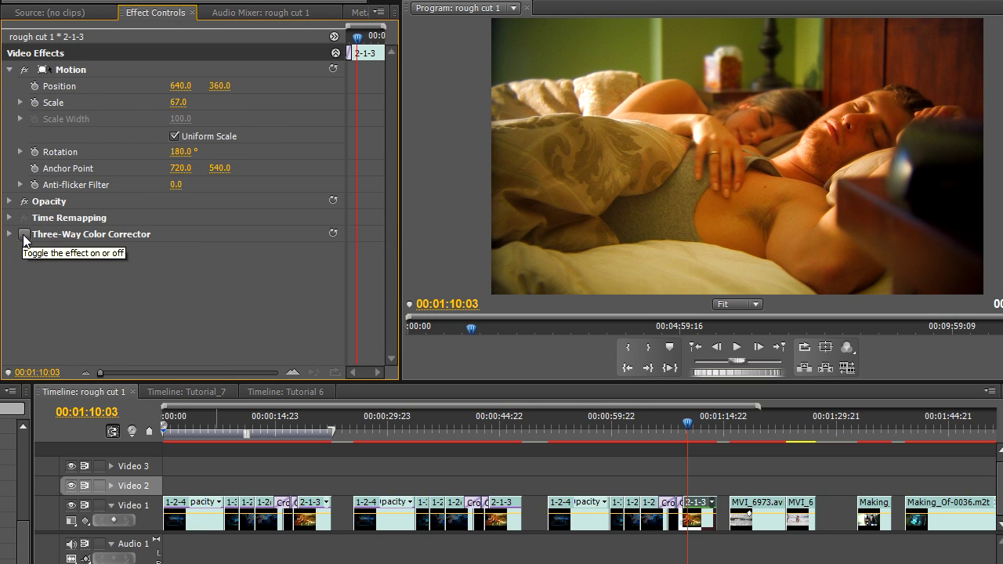
Re-enable the corrector and apply Levels from the Adjust folder to clip 2-1-3
{"action": "left_click", "coordinate": [24, 235]}
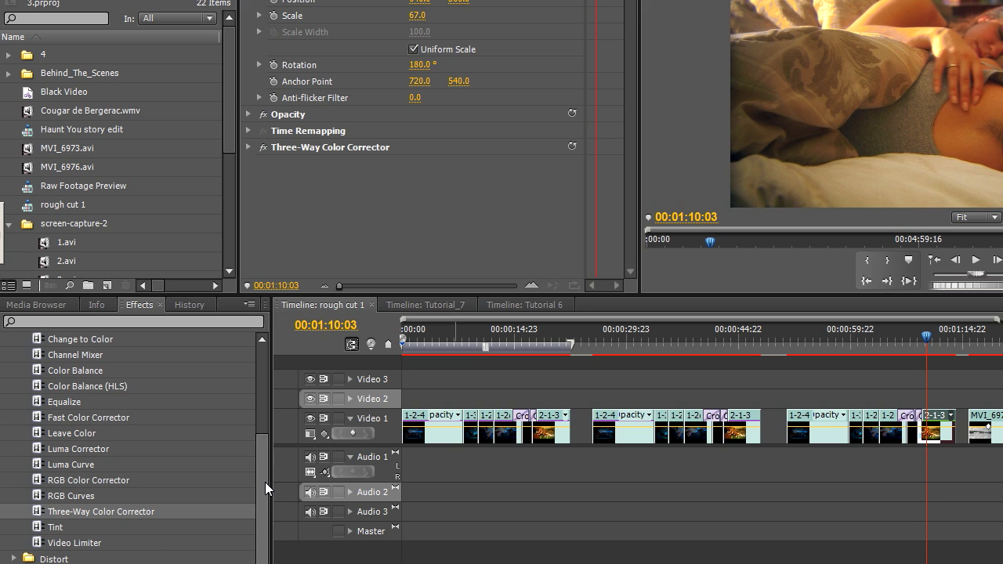
{"action": "left_click_drag", "start_coordinate": [266, 433], "coordinate": [270, 395]}
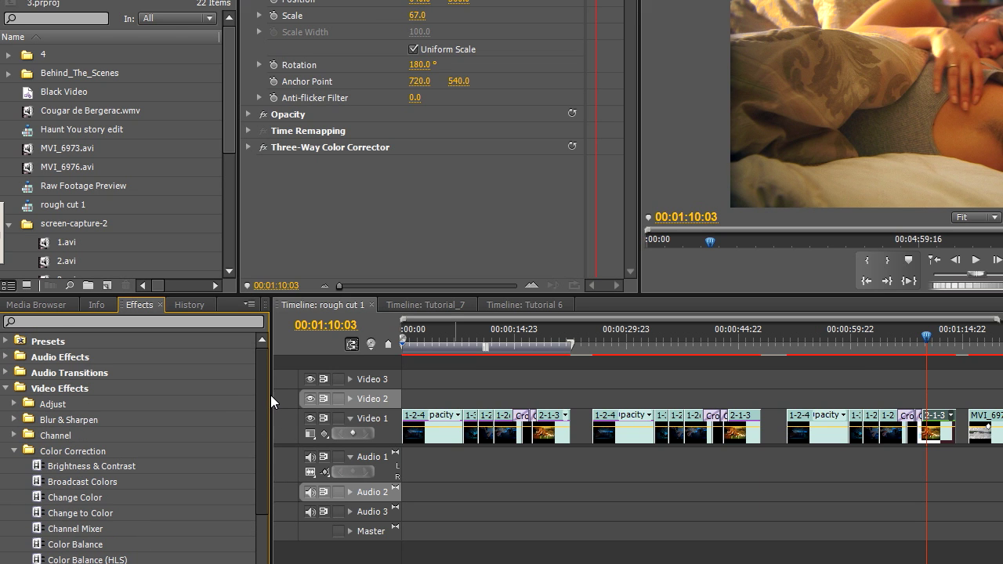
{"action": "left_click", "coordinate": [14, 404]}
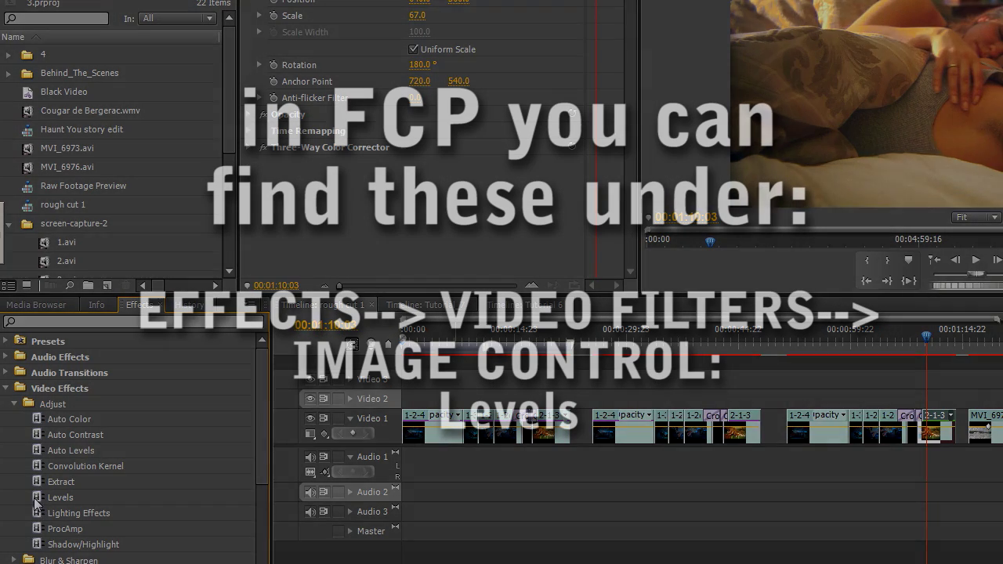
{"action": "left_click_drag", "start_coordinate": [38, 497], "coordinate": [888, 439]}
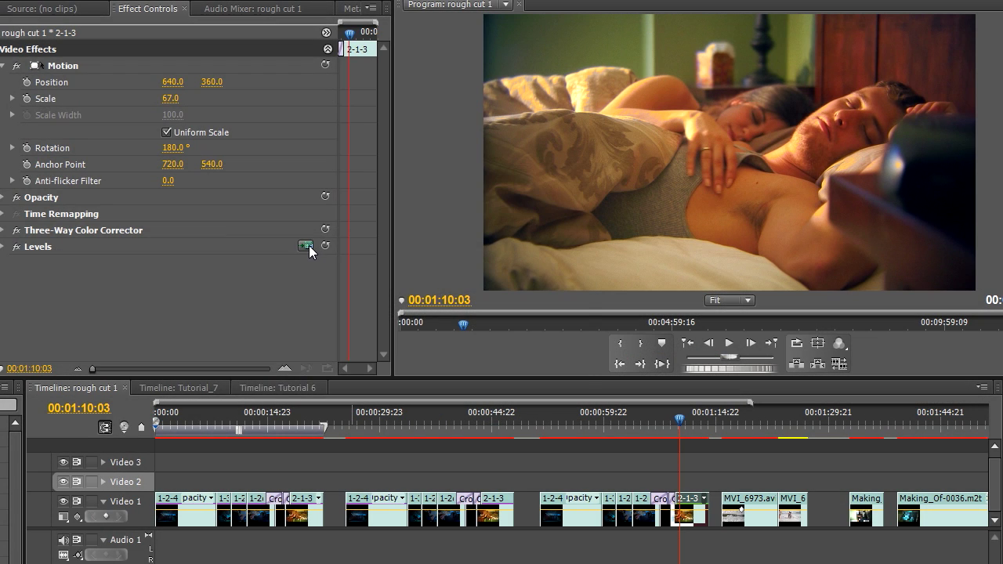
{"action": "left_click", "coordinate": [309, 245]}
Try lowering the Levels input white level, then restore it to 255
{"action": "left_click_drag", "start_coordinate": [398, 178], "coordinate": [299, 177]}
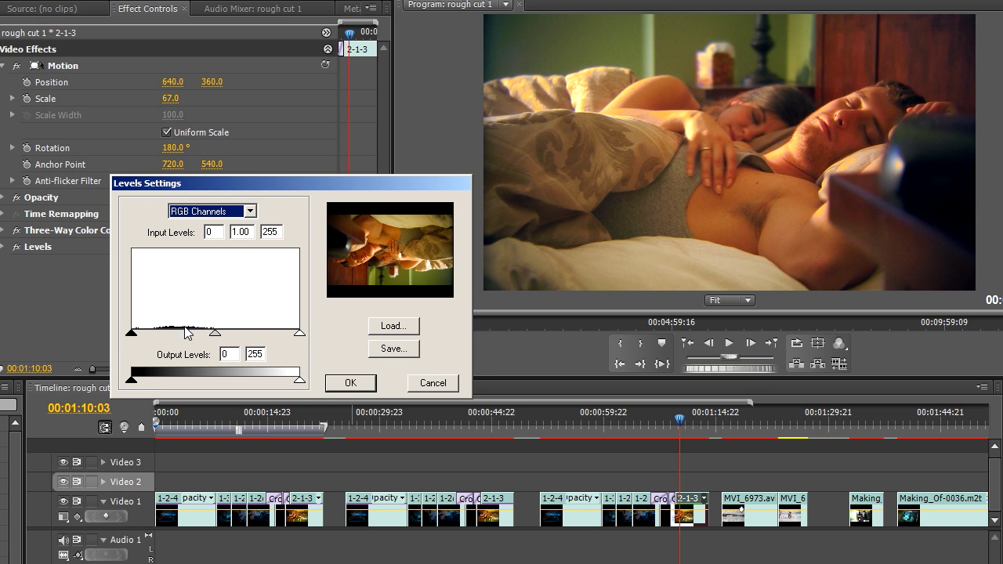
{"action": "left_click", "coordinate": [131, 335]}
{"action": "left_click_drag", "start_coordinate": [297, 330], "coordinate": [242, 346]}
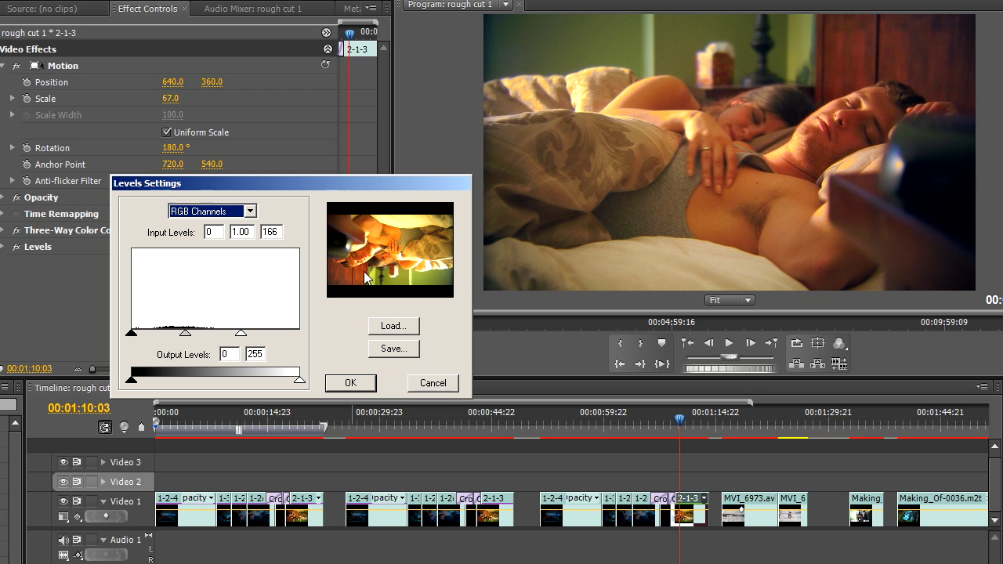
{"action": "mouse_move", "coordinate": [242, 337]}
{"action": "left_mouse_down"}
{"action": "mouse_move", "coordinate": [251, 337]}
{"action": "mouse_move", "coordinate": [241, 334]}
{"action": "left_mouse_up"}
{"action": "left_click_drag", "start_coordinate": [240, 334], "coordinate": [338, 321]}
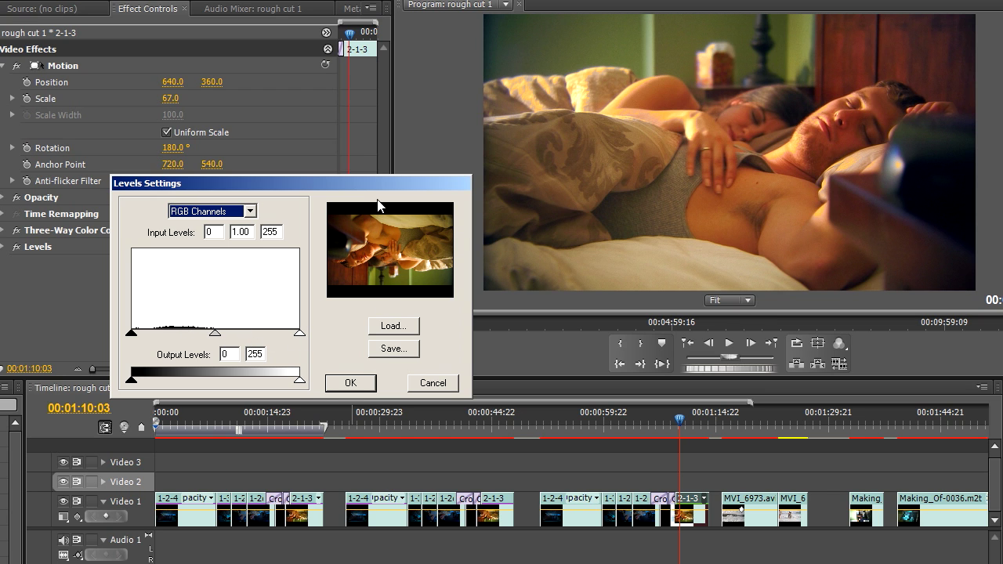
{"action": "left_click_drag", "start_coordinate": [385, 181], "coordinate": [387, 183]}
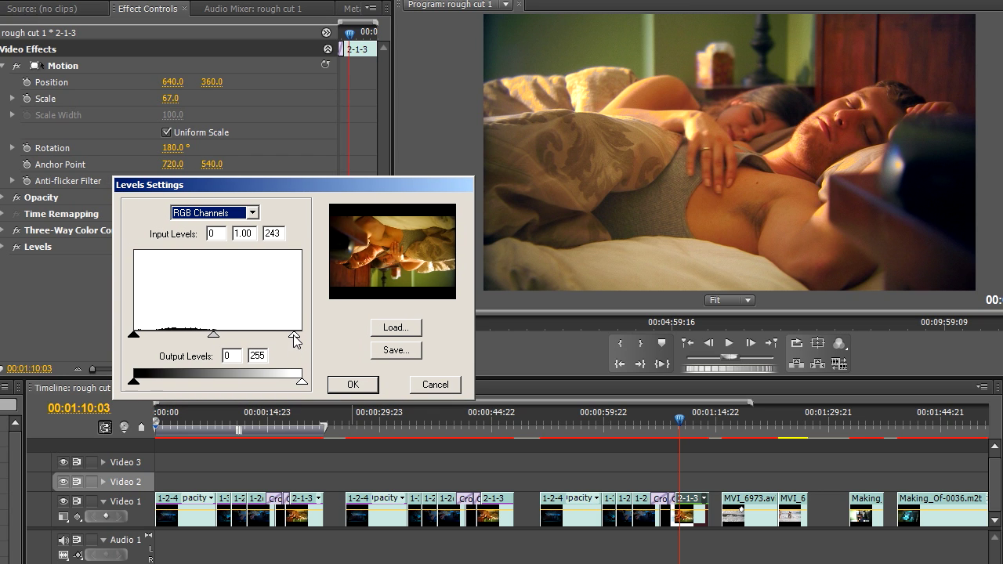
{"action": "left_click_drag", "start_coordinate": [394, 244], "coordinate": [382, 219]}
Set Levels input black to 20 and gamma to 1.19, and confirm
{"action": "left_click_drag", "start_coordinate": [135, 337], "coordinate": [149, 339]}
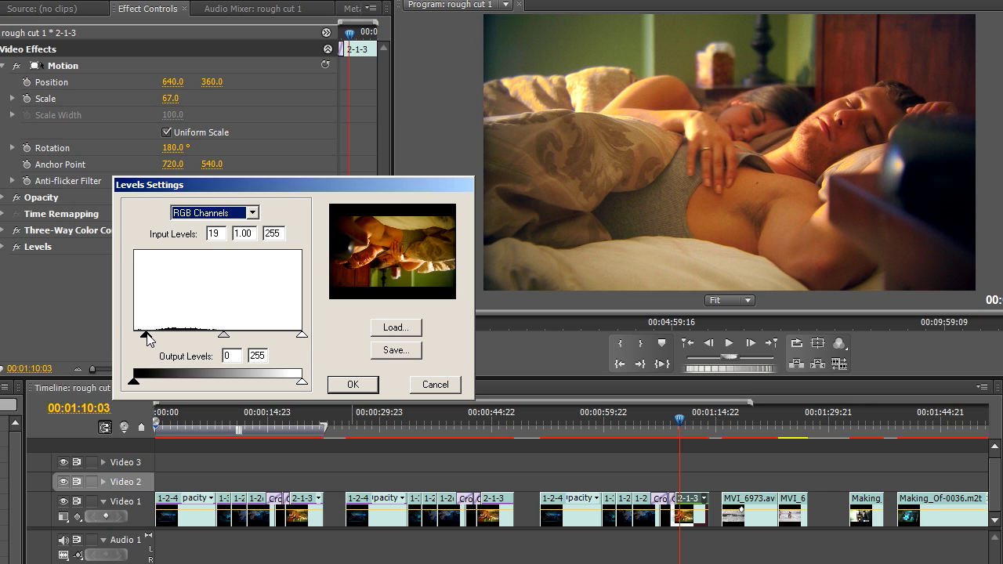
{"action": "left_click_drag", "start_coordinate": [147, 339], "coordinate": [144, 338]}
{"action": "left_click_drag", "start_coordinate": [145, 337], "coordinate": [148, 337]}
{"action": "left_click_drag", "start_coordinate": [225, 336], "coordinate": [218, 336]}
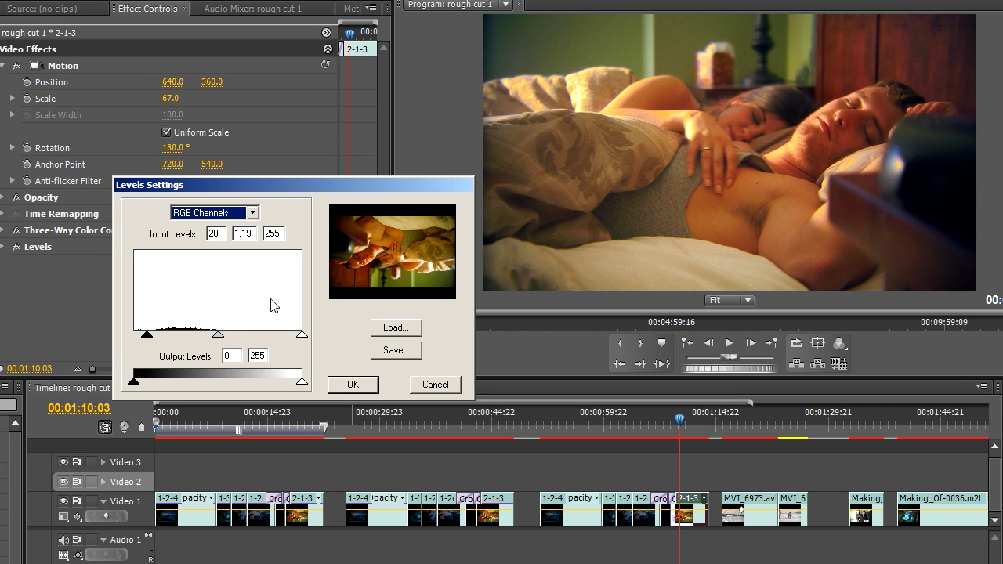
{"action": "left_click", "coordinate": [353, 383]}
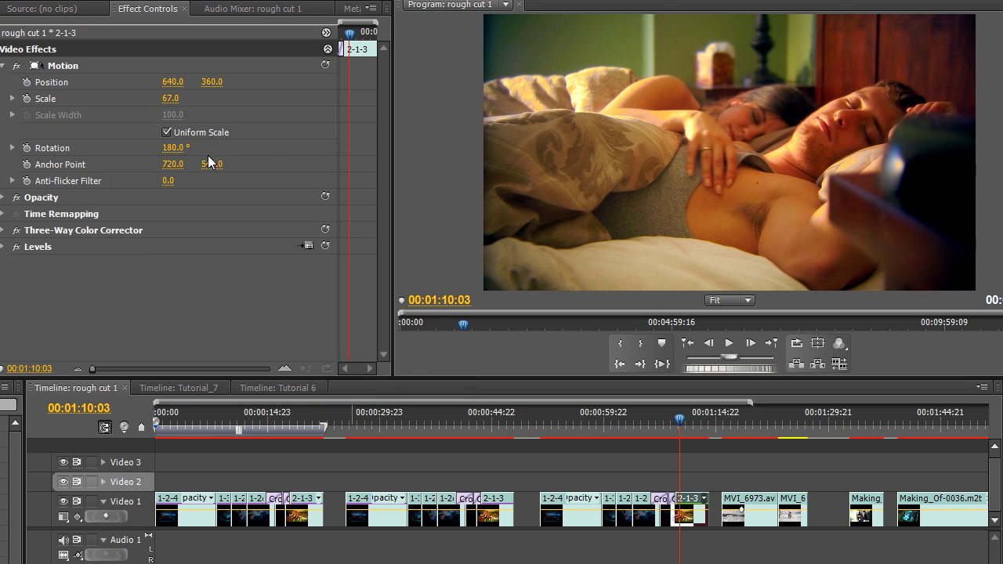
Compare the Three-Way correction off and on, then enlarge the monitors above the timeline
{"action": "left_click", "coordinate": [15, 231]}
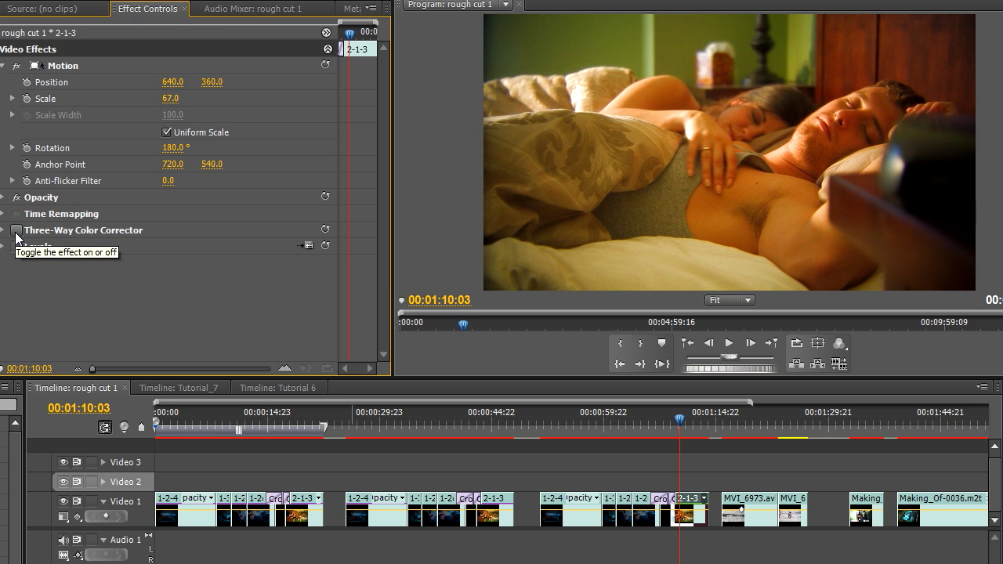
{"action": "left_click", "coordinate": [16, 232]}
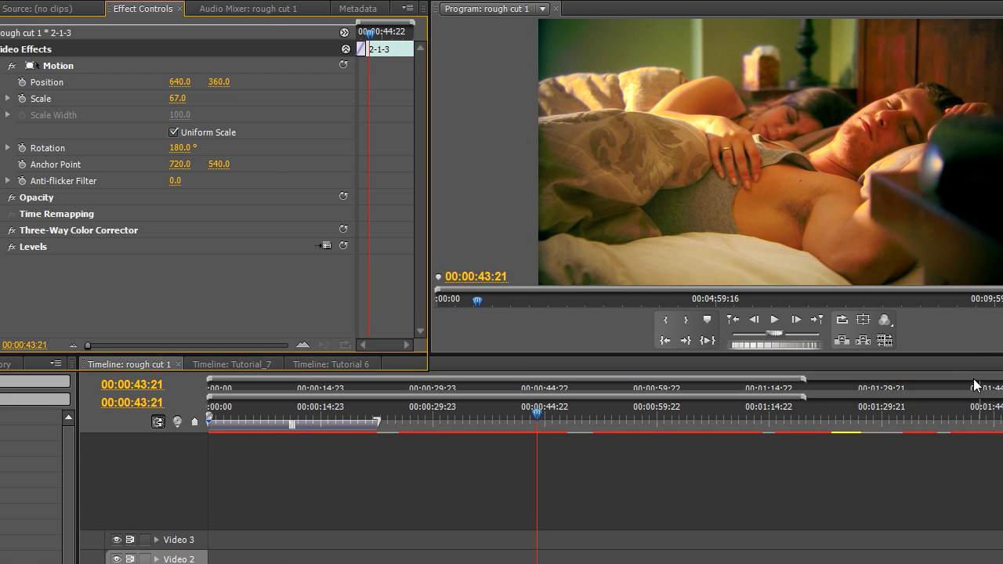
{"action": "left_click_drag", "start_coordinate": [967, 361], "coordinate": [978, 389]}
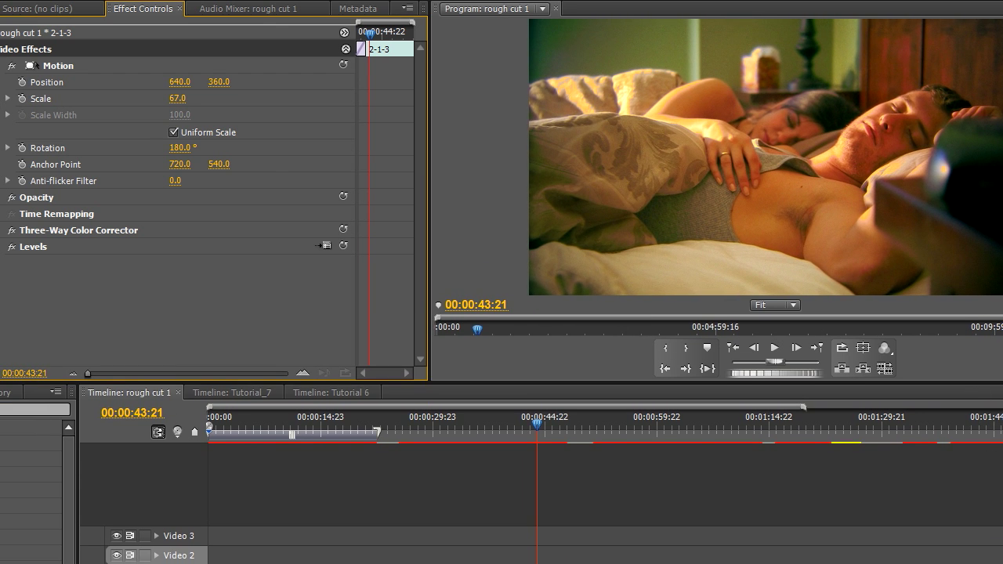